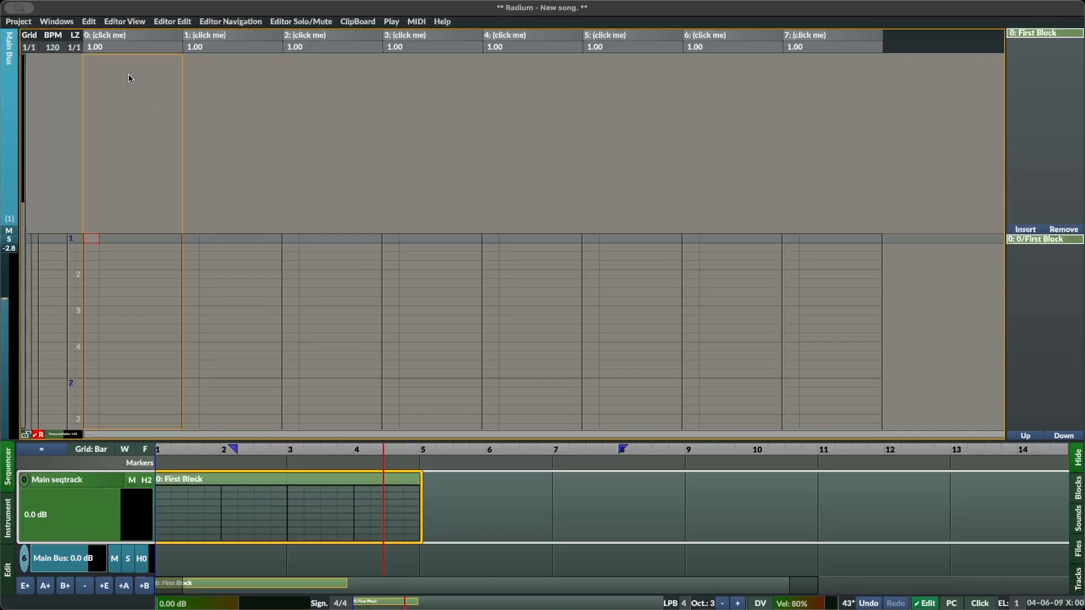
Assign the Vital AU synth from the plugin manager as the instrument of track 0.
left_click(118, 36)
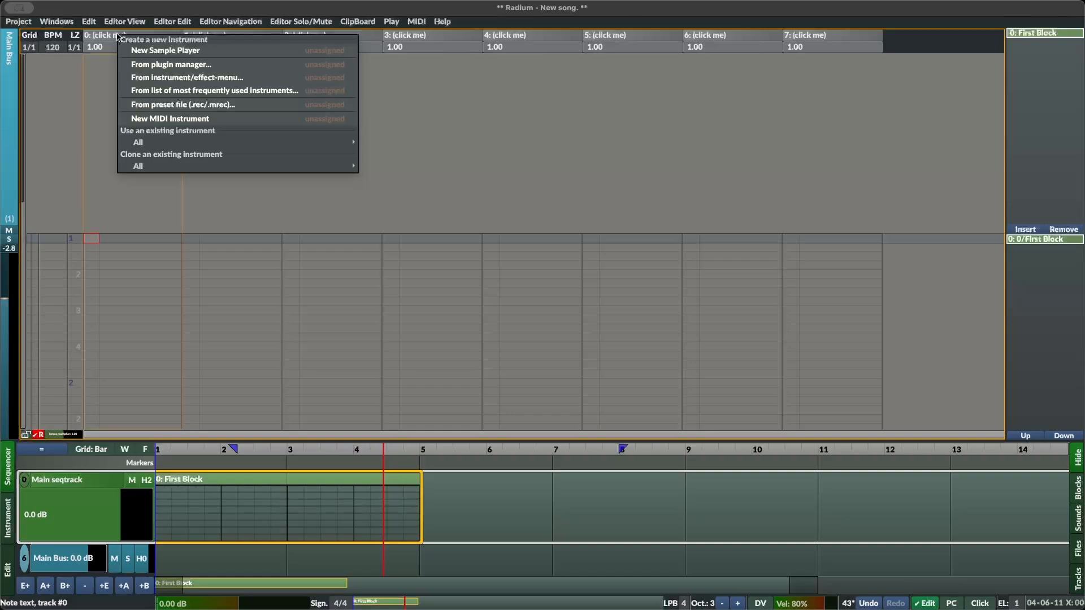
left_click(134, 65)
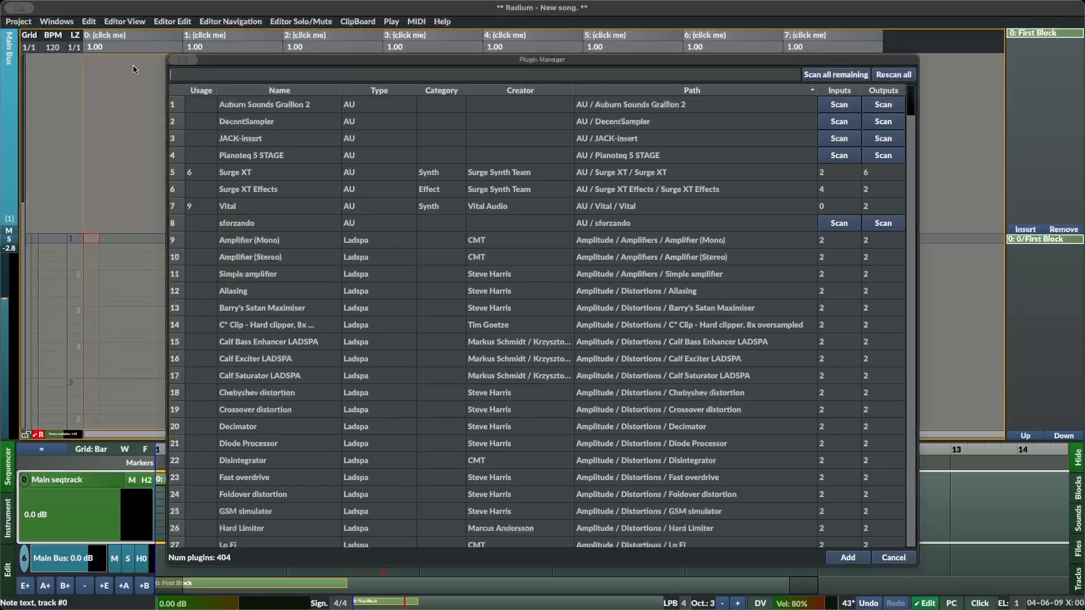
left_click(256, 210)
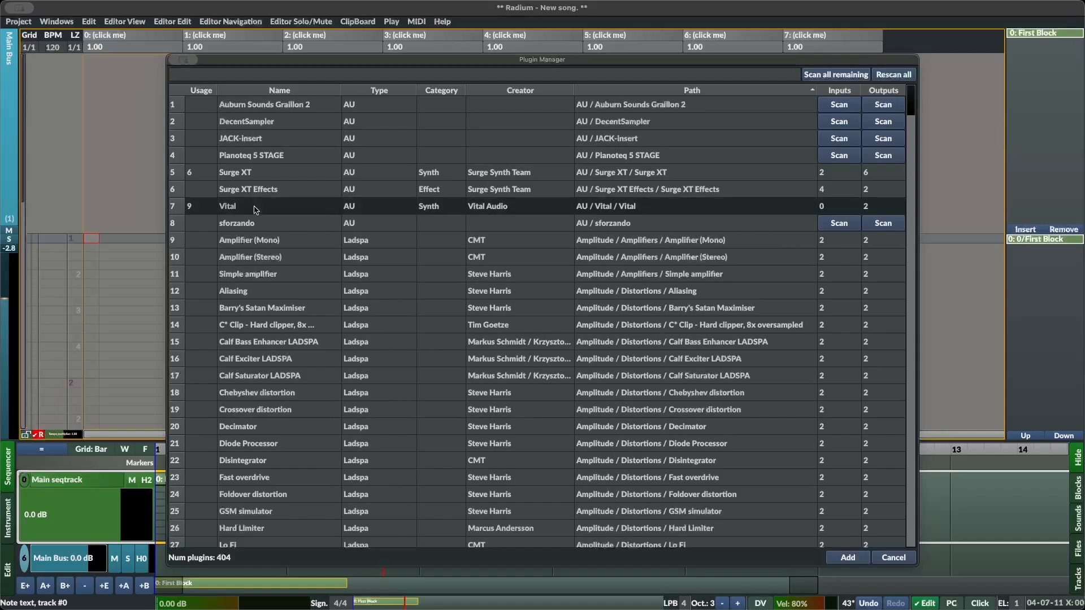
double_click(256, 210)
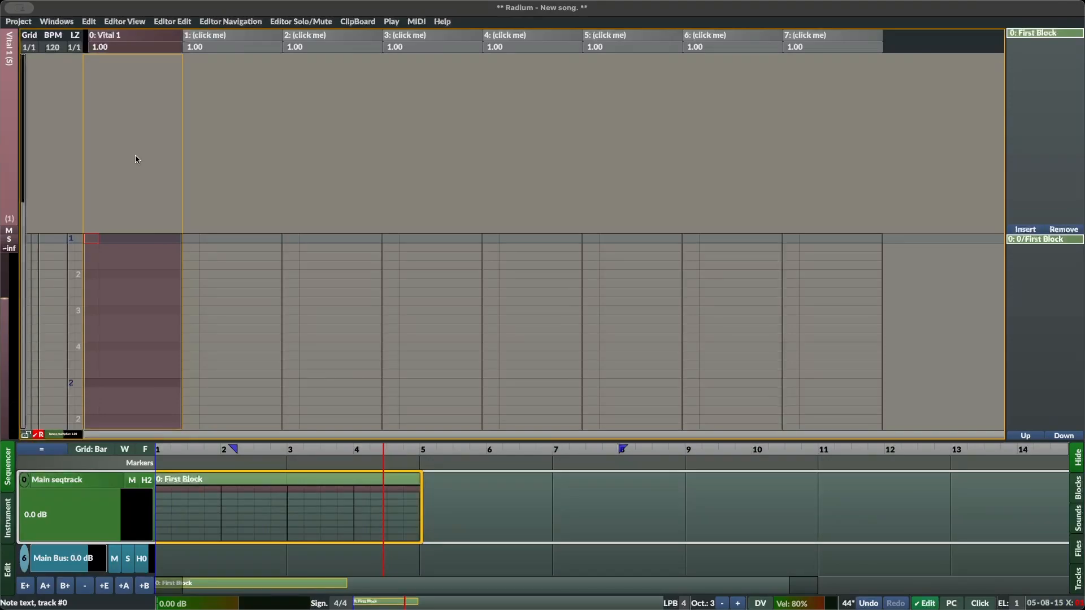
Enter the notes C-3, C#3 and D-3 on the first three lines of track 0.
key("End")
key("Home")
key("z")
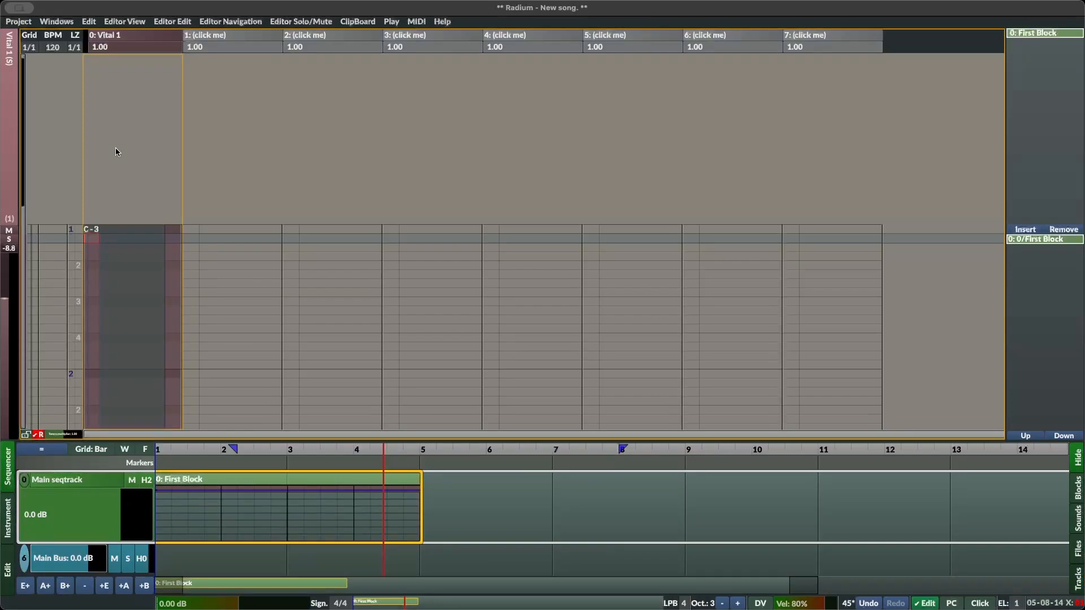
key("Up")
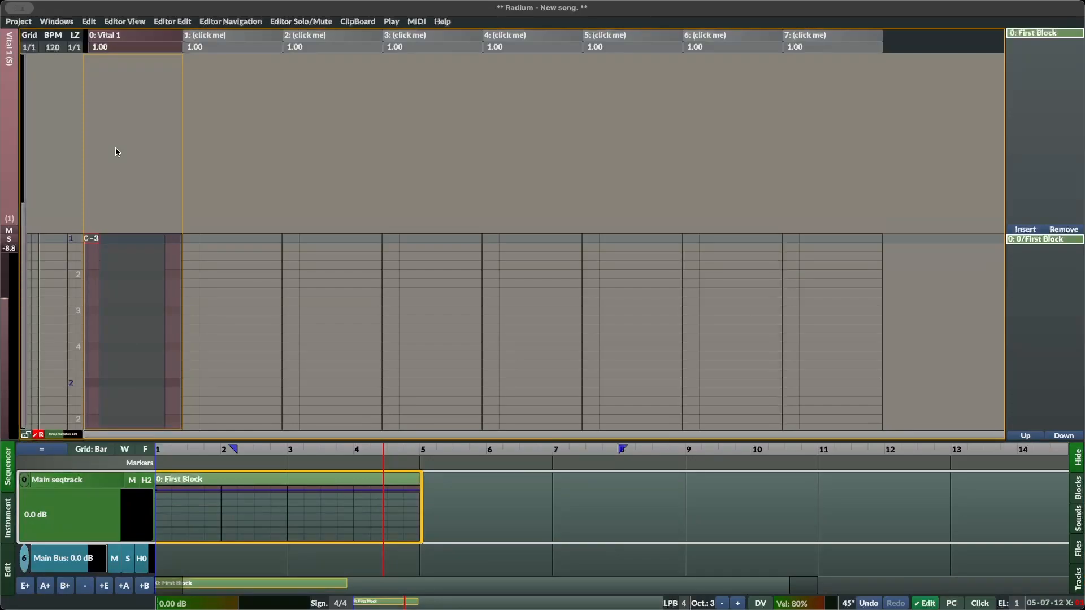
key("Down")
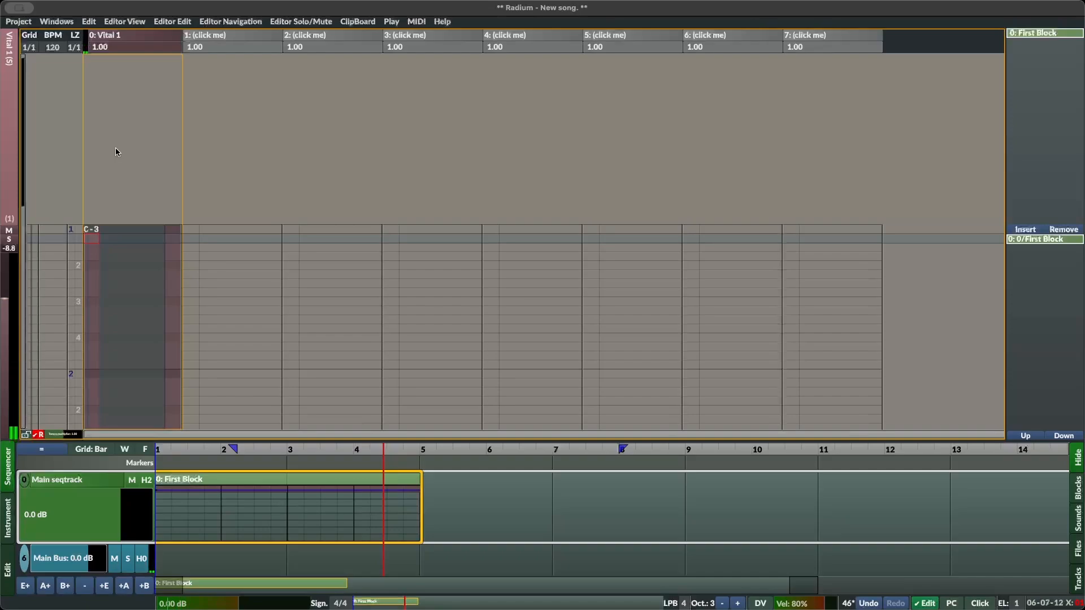
key("s")
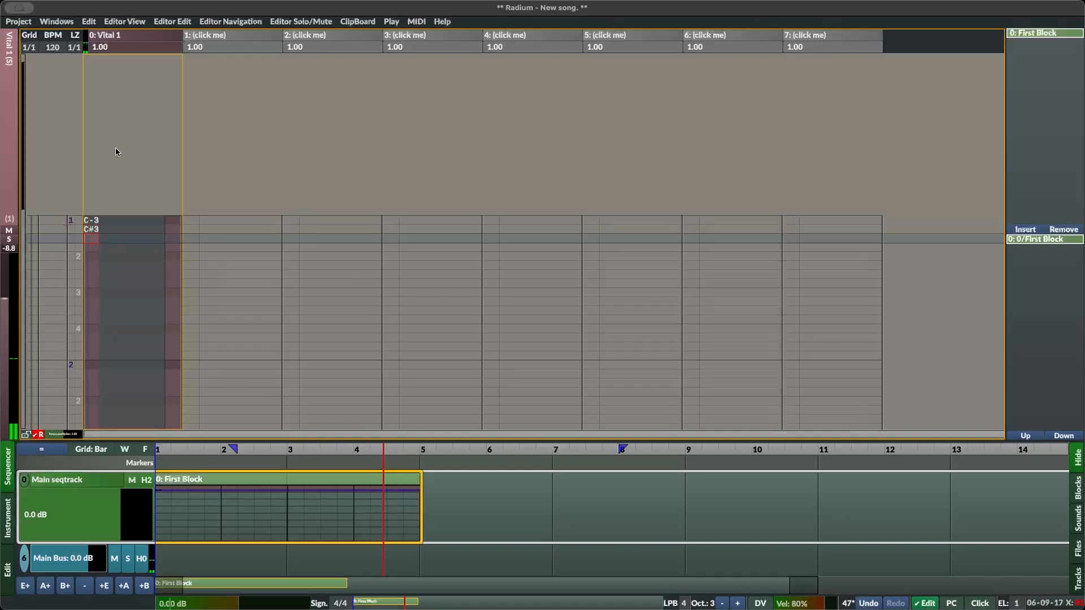
key("x")
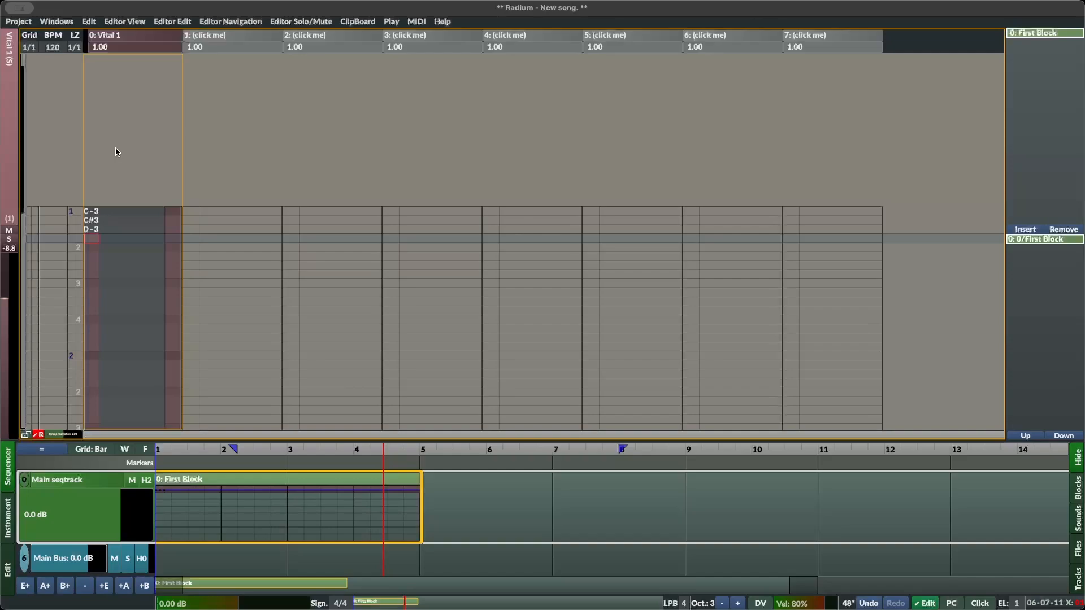
key("Down")
key("Up")
key("Up")
key("Up")
key("Down")
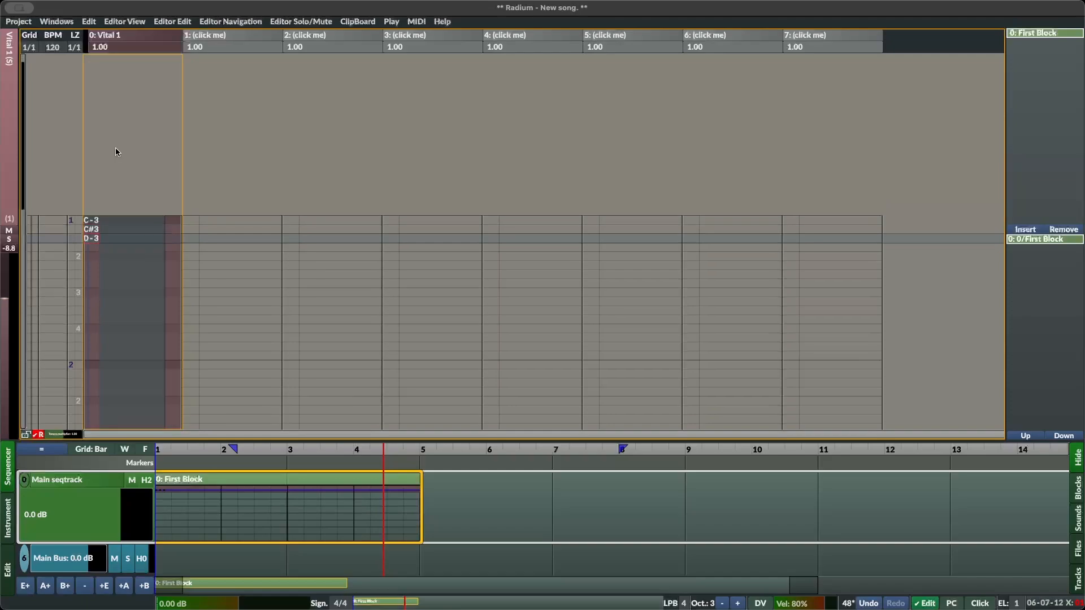
key("Up")
key("Up")
key("Down")
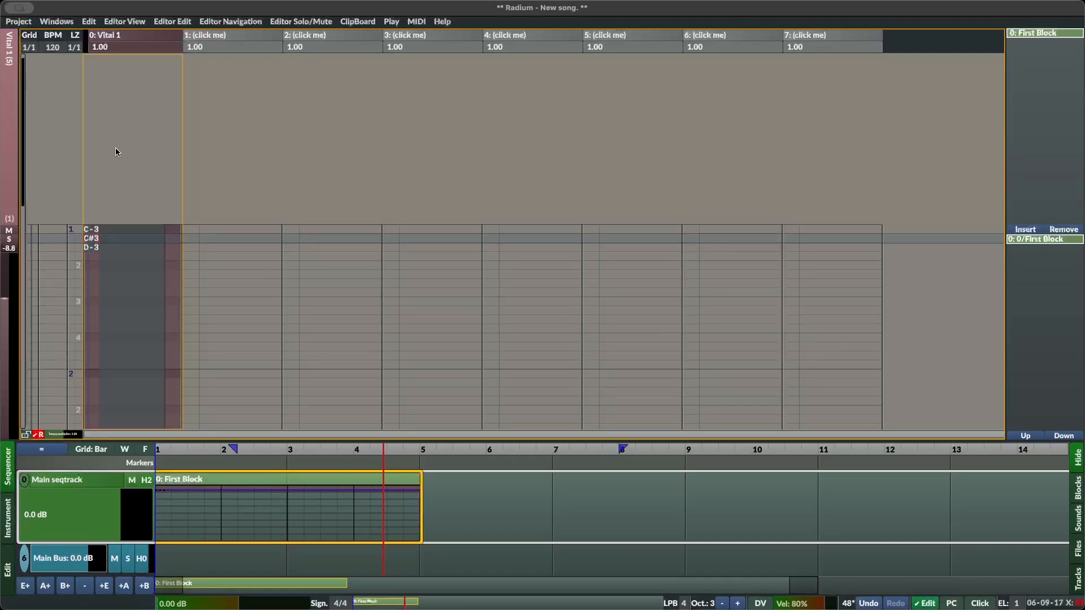
key("Up")
Add the notes C-4, E-4 and G-3 three lines apart in bar 1 of track 0, ending on beat 4.
key("Down")
key("Down")
key("Down")
key("Down")
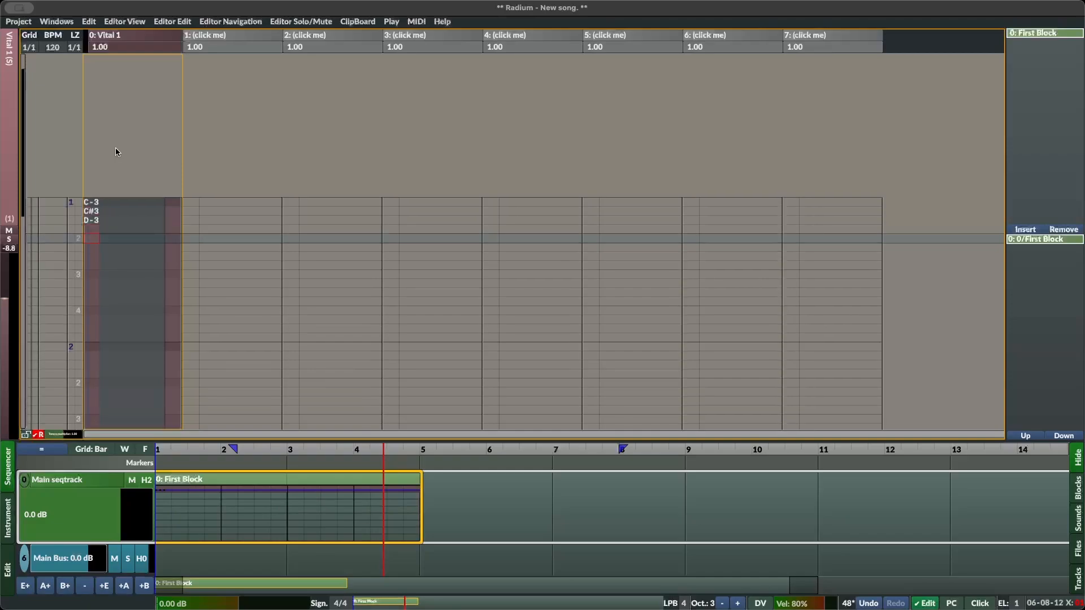
key("Down")
key("Down")
key("Up")
key("Down")
key("q")
key("Down")
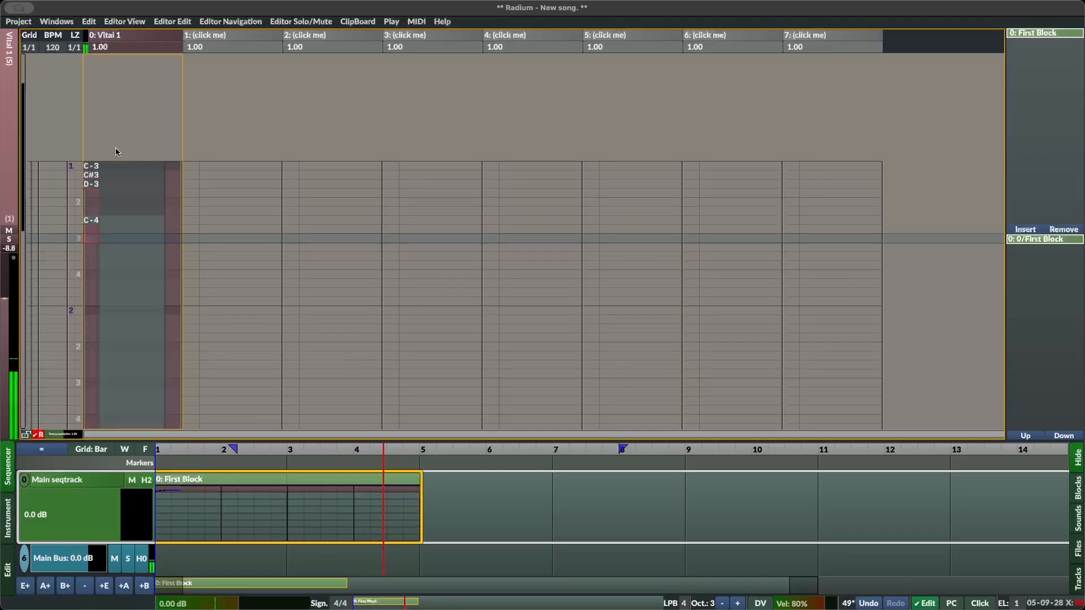
key("Down")
key("e")
key("Down")
key("Down")
key("b")
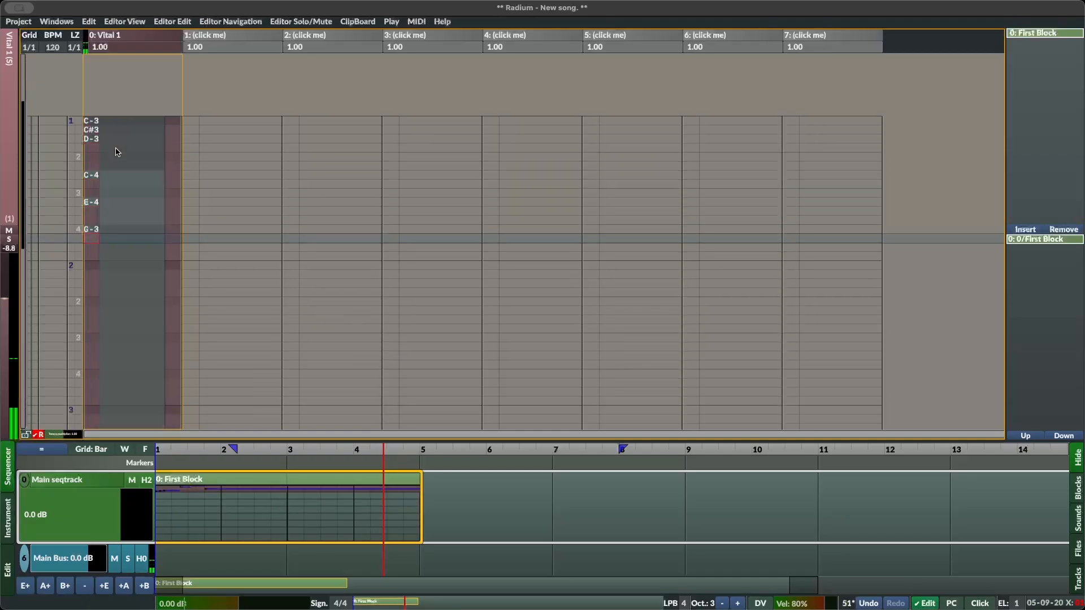
Delete every note in track 0, working back from G-3 on beat 4 to the first line.
key("Up")
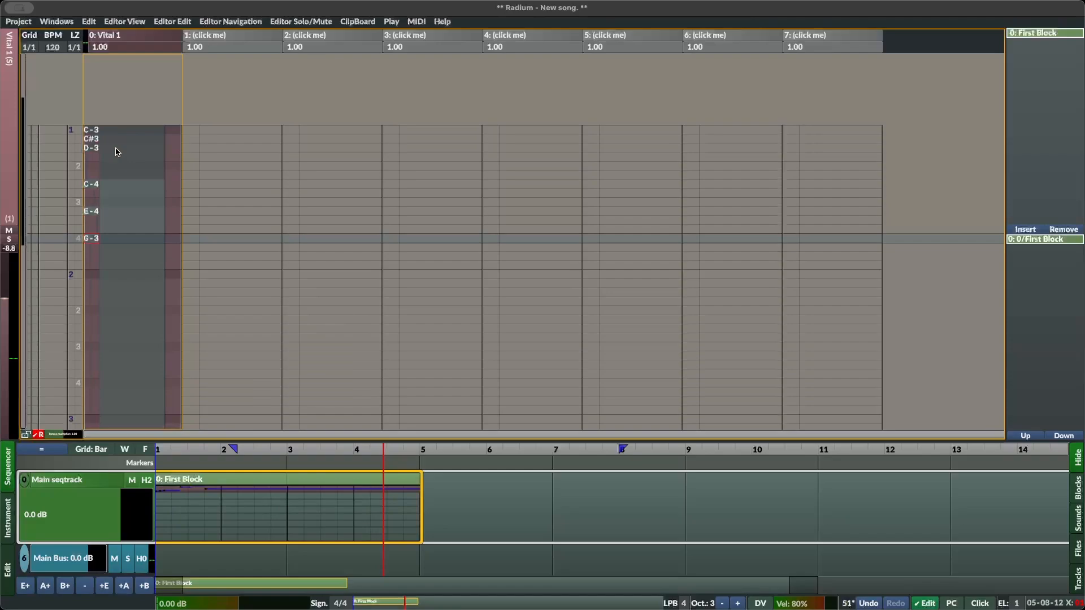
key("Delete")
key("Up")
key("Up")
key("Up")
key("Delete")
key("Up")
key("Up")
key("Up")
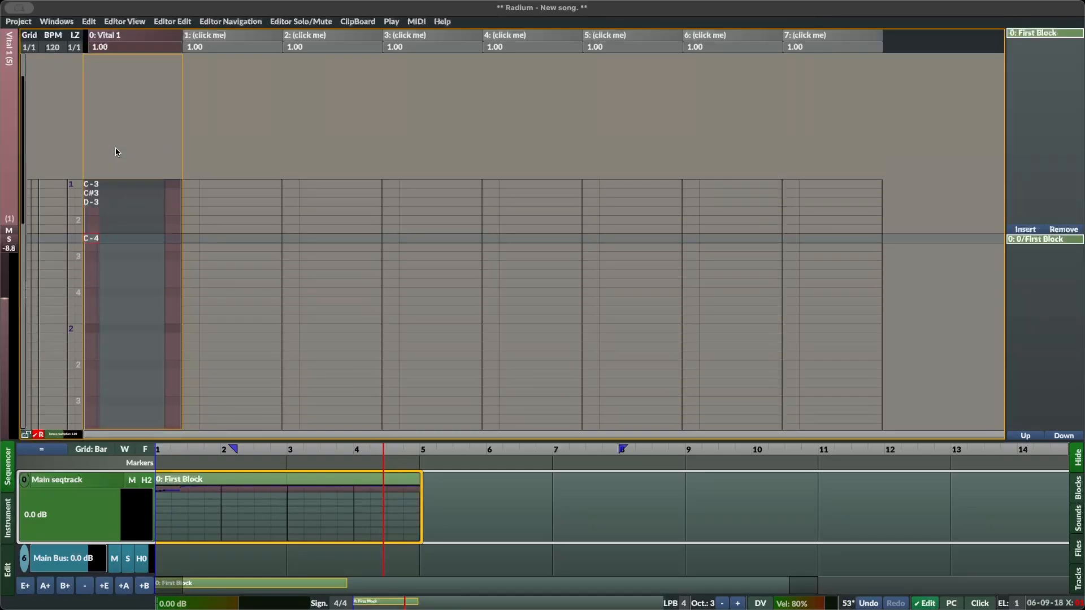
key("Delete")
key("Up")
key("Up")
key("Up")
key("Up")
key("Delete")
key("Up")
key("Up")
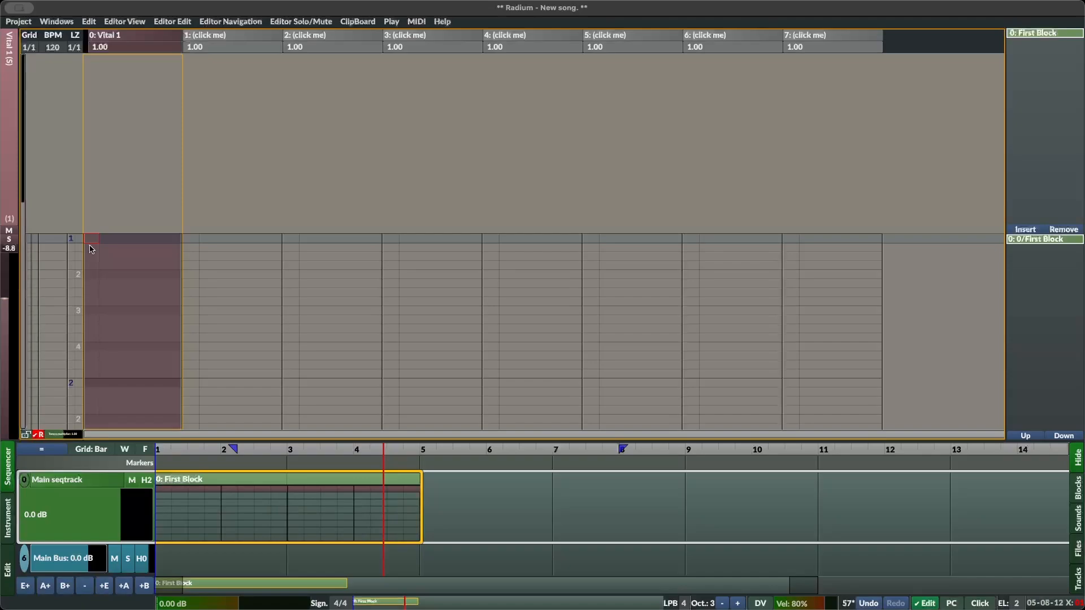
Enter the sequence G-3, C-4, D-4, D#4 four times on every second line across bars 1 and 2 of track 0.
key("b")
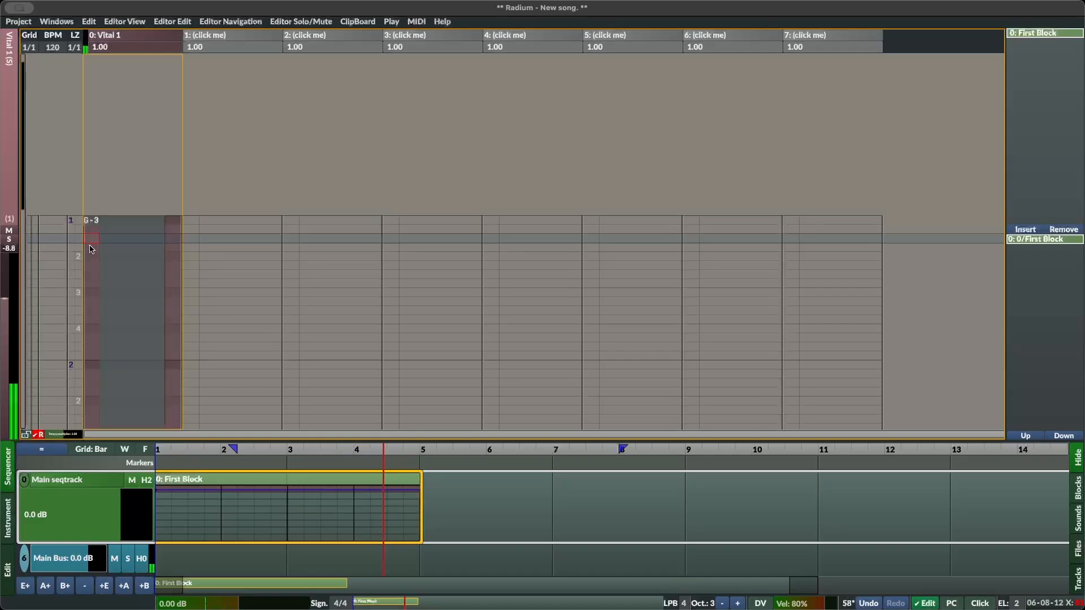
key("q")
key("w")
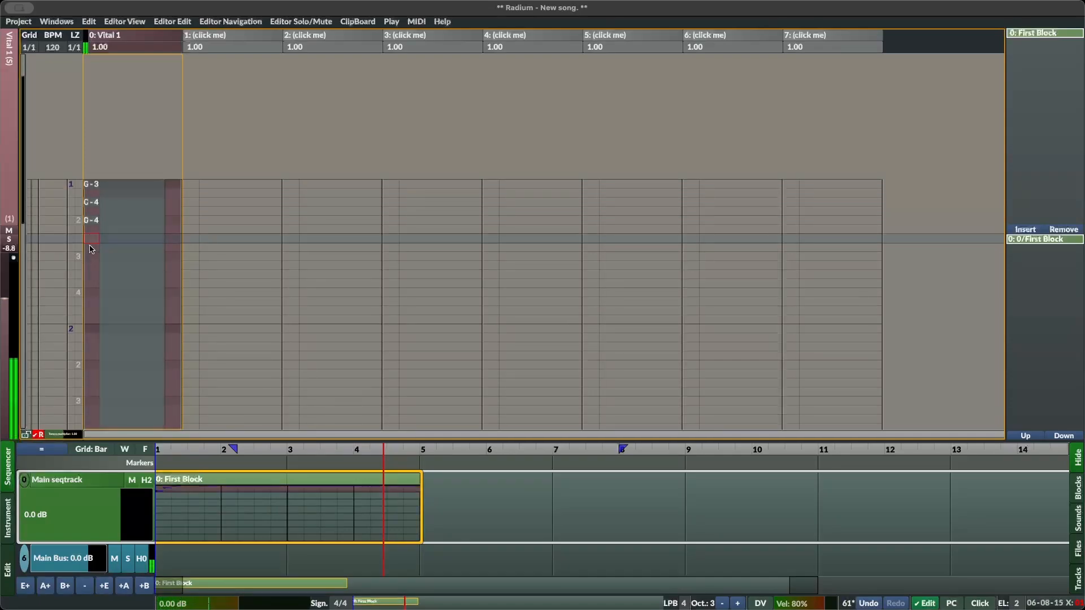
key("3")
key("b")
key("q")
key("w")
key("3")
key("b")
key("q")
key("w")
key("3")
key("b")
key("q")
key("w")
key("3")
Enter the sequence G-3, D-4, D#4, F-4 four times on every second line across bars 3 and 4 of track 0.
key("b")
key("w")
key("3")
key("r")
key("b")
key("w")
key("3")
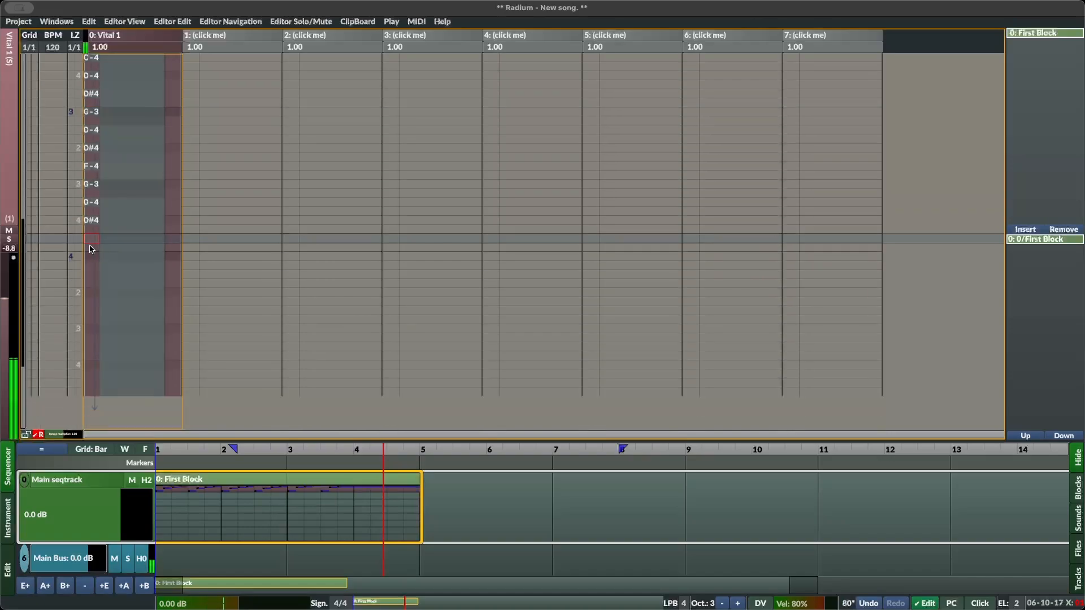
key("r")
key("b")
key("w")
key("3")
key("r")
key("b")
key("w")
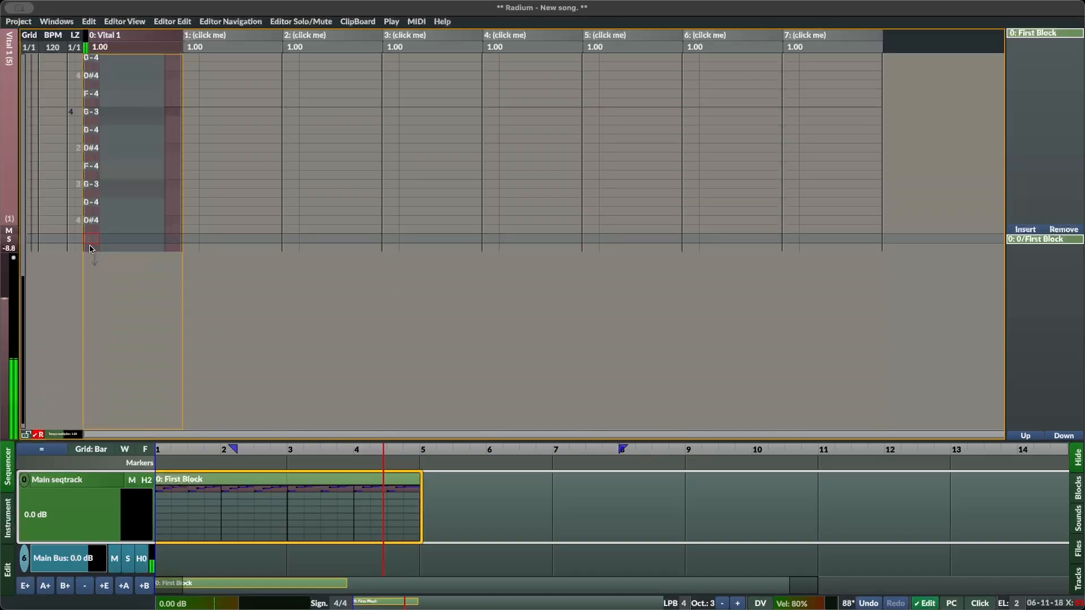
key("3")
key("r")
Play back the entered note pattern and return the cursor to the first line of track 0.
key("Up")
key("Up")
key("Up")
key("Up")
key("Up")
key("Up")
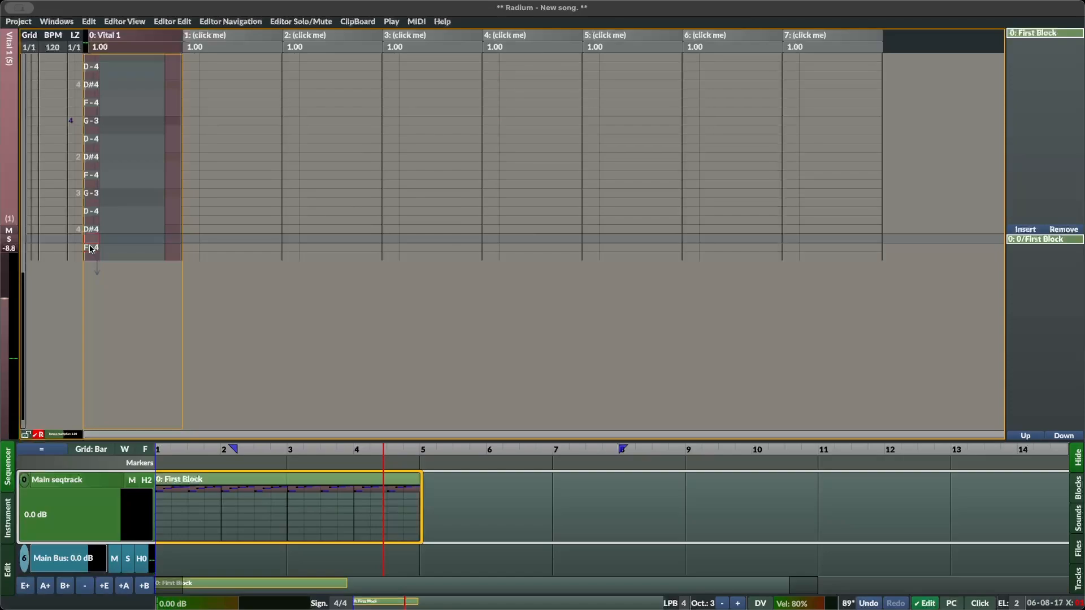
key("Up")
key("Up")
key("Up")
key("Up")
key("Up")
key("Up")
key("Up")
key("Up")
key("Up")
key("Up")
key("Up")
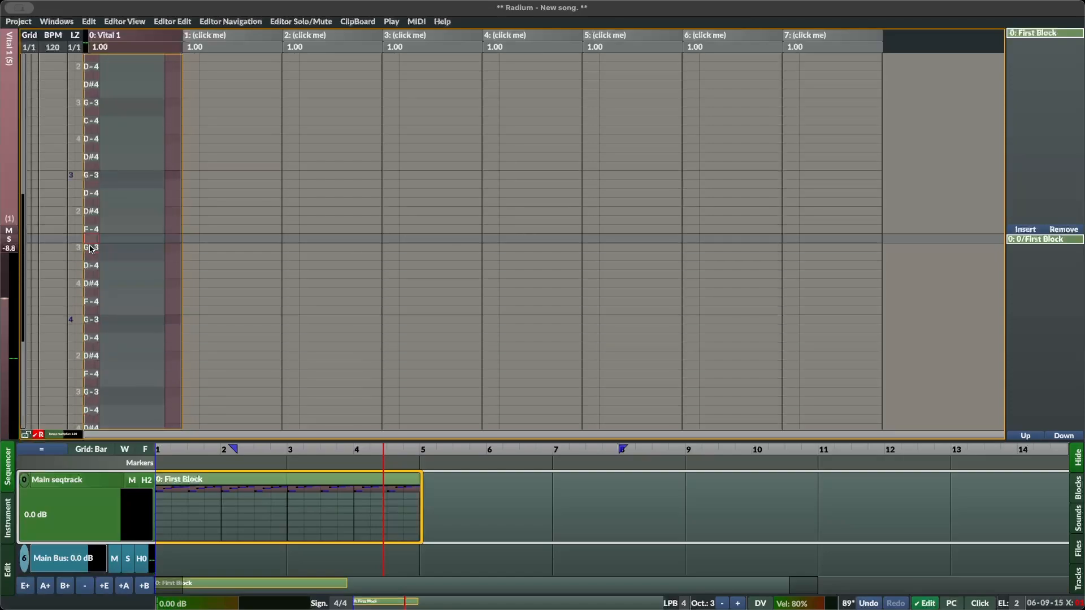
key("Up")
key("Up")
key("Up")
key("Up")
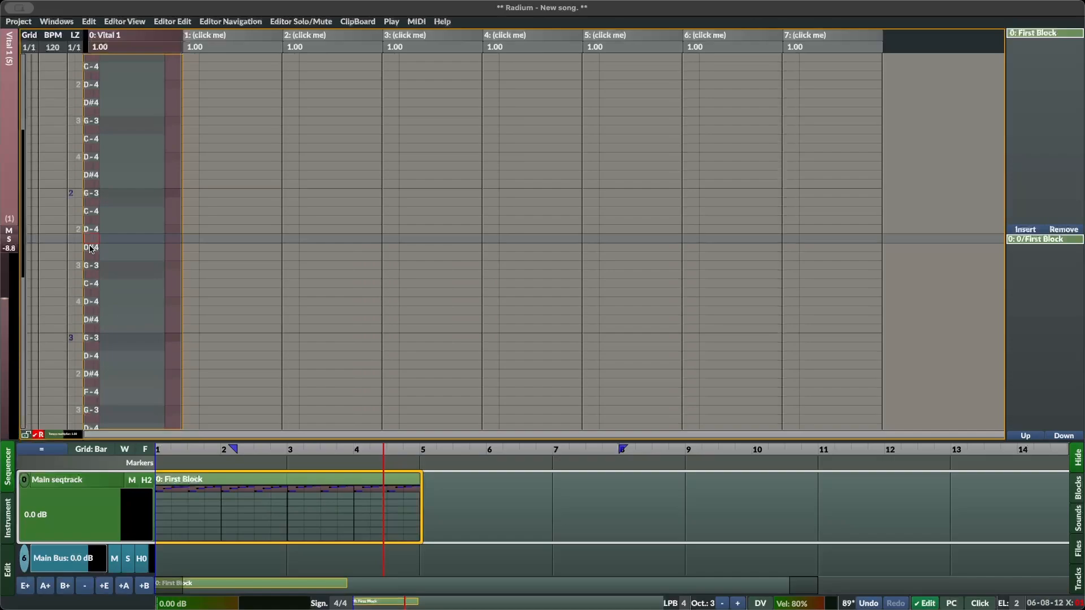
key("space")
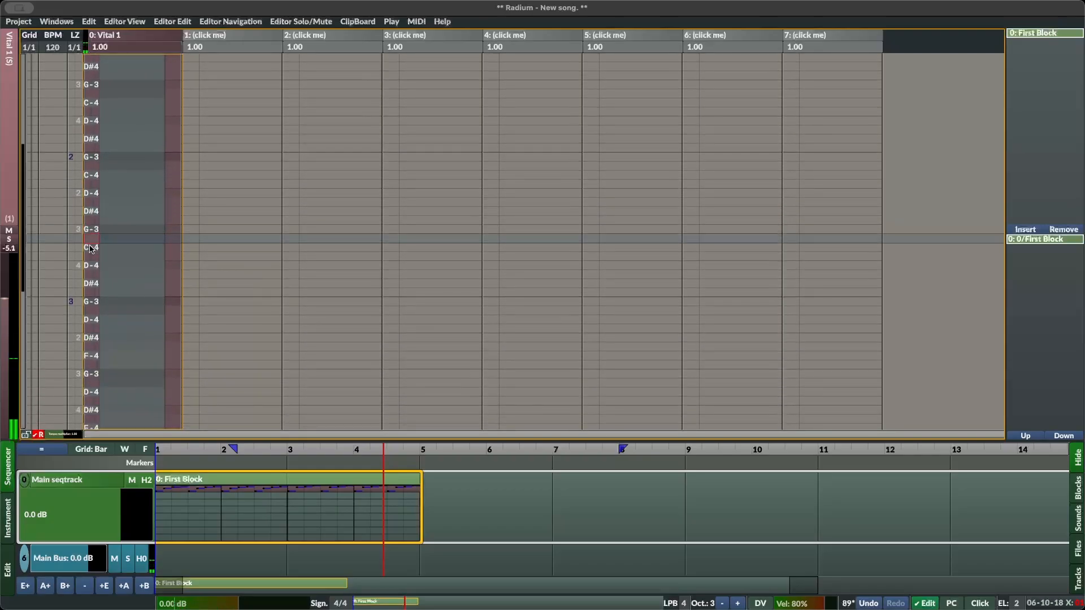
key("Up")
key("Up")
key("Up")
key("Up")
key("Up")
key("Up")
key("Up")
key("Up")
key("Up")
key("Up")
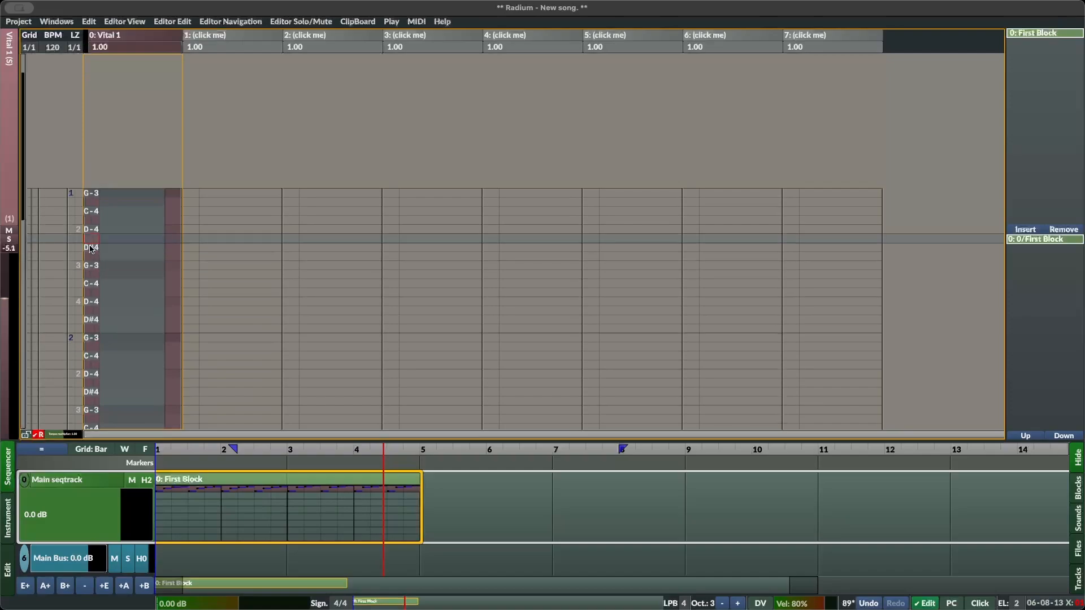
key("Up")
key("Up")
key("Up")
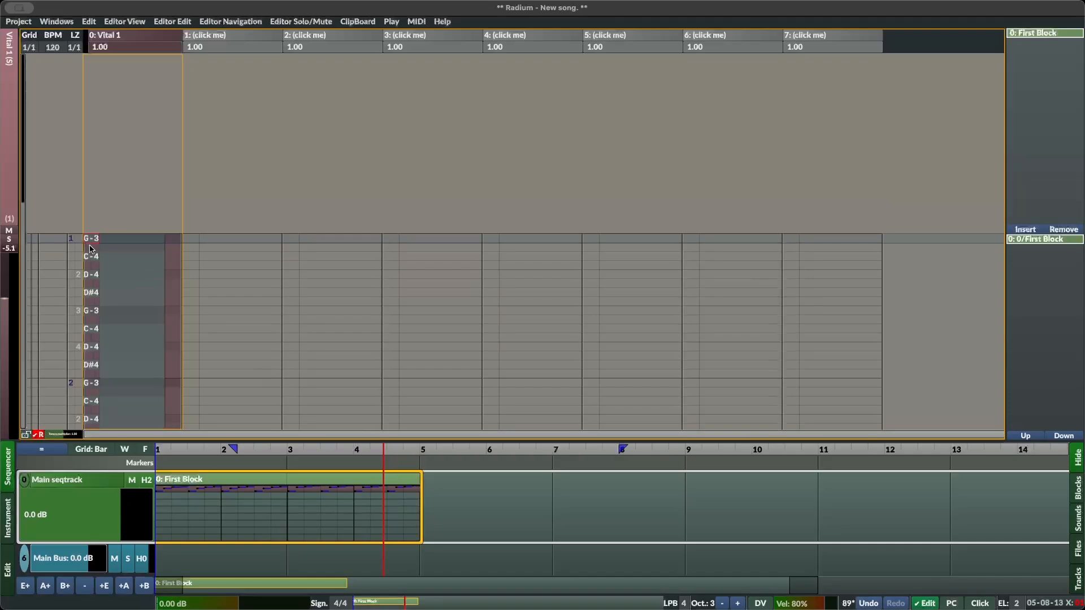
Enable Filter 1 in the Vital synth's own interface, raise its cutoff slightly, and close the interface.
scroll(90, 249, "down", 4)
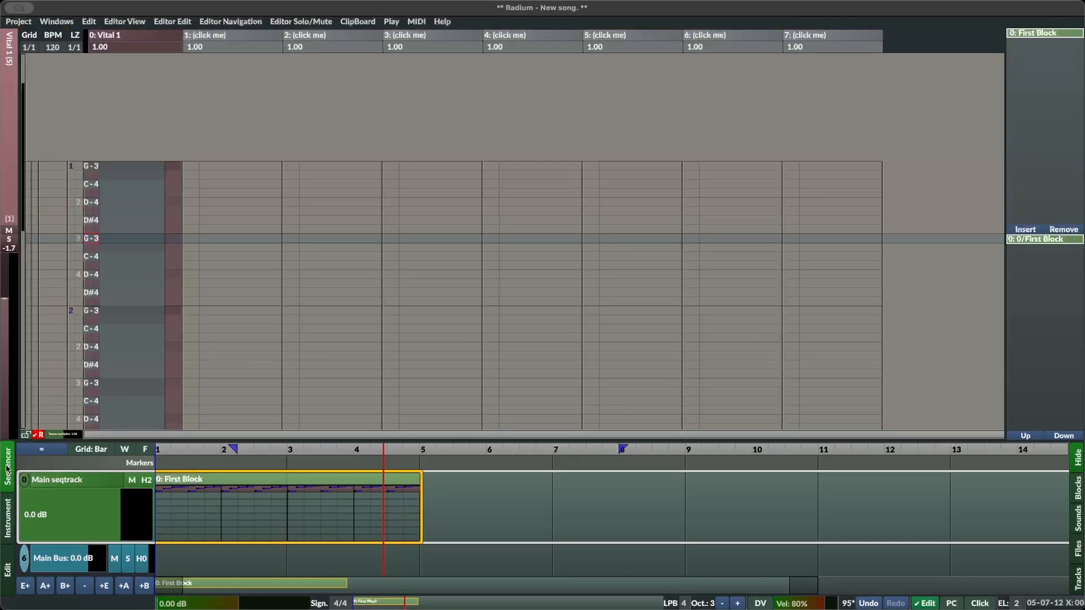
left_click(9, 518)
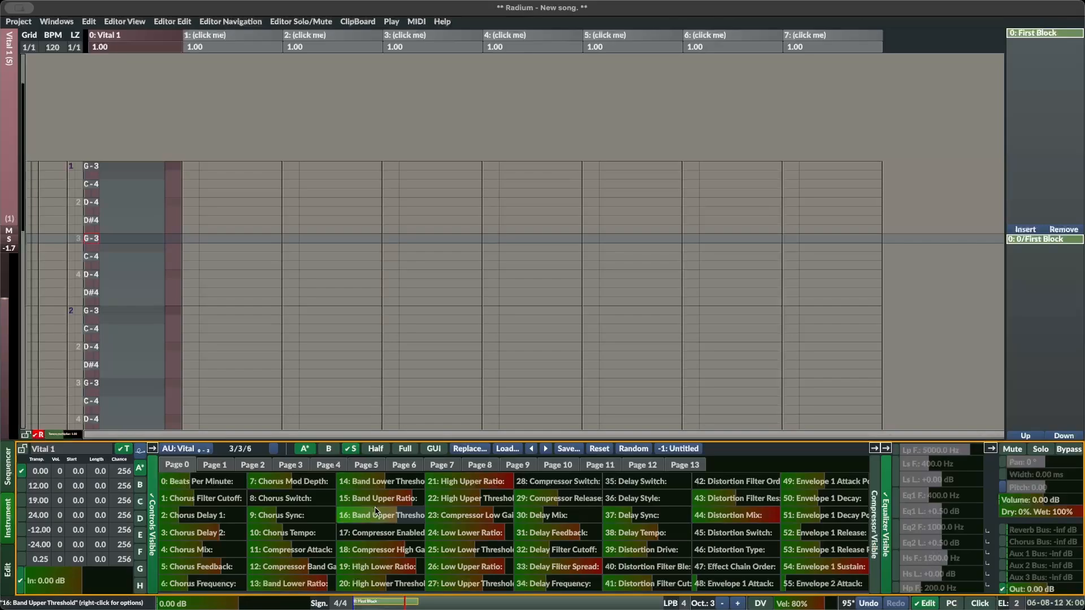
left_click(433, 450)
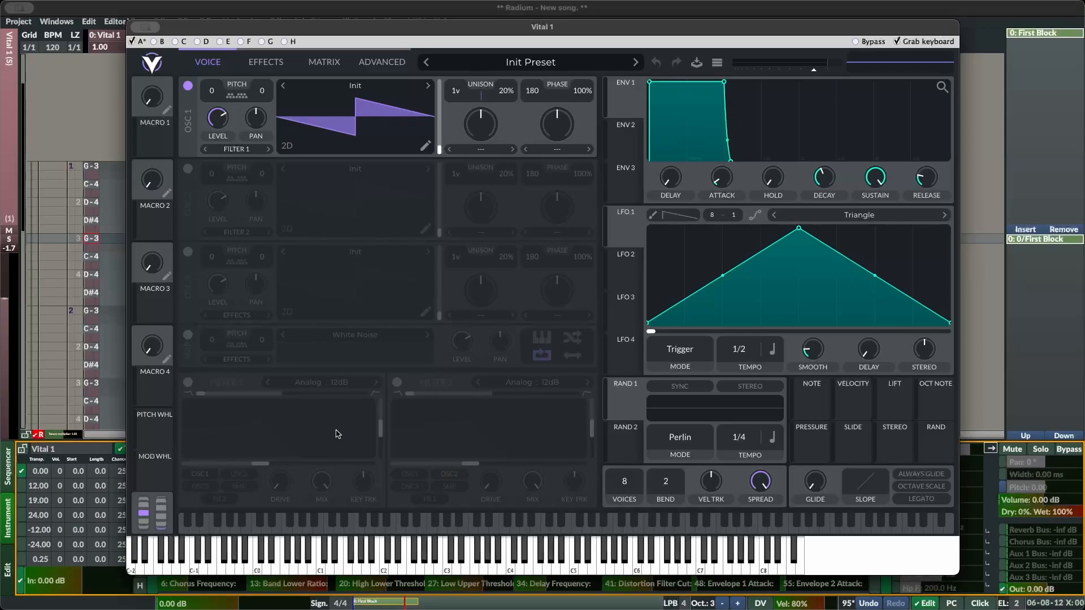
left_click(188, 383)
left_click_drag(270, 465, 294, 464)
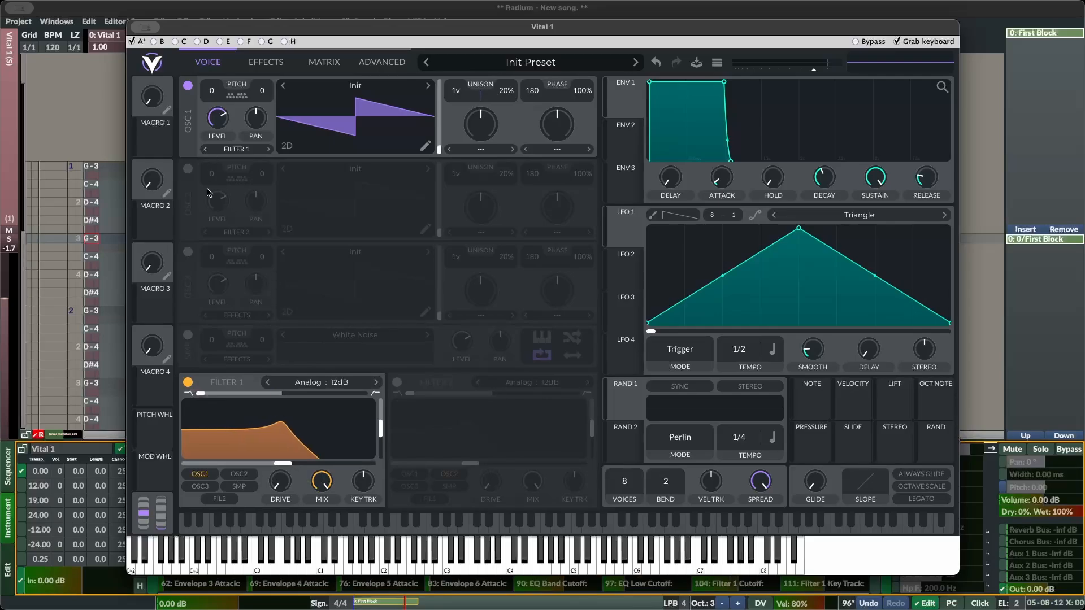
left_click(137, 27)
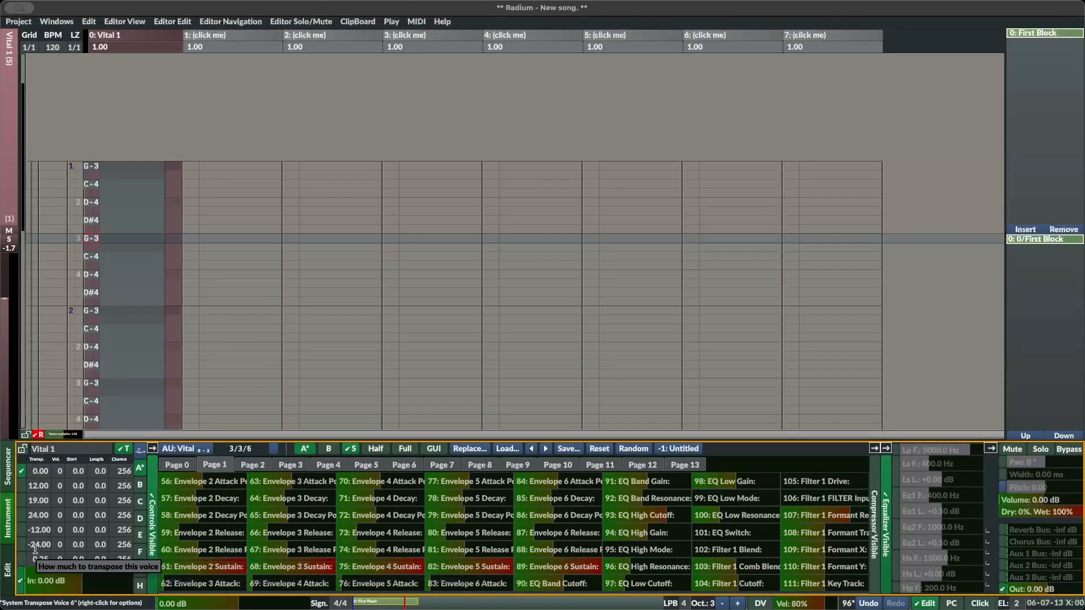
Enable the second voice of the Vital 1 instrument, transposed by 12.00, and play back the pattern.
left_click(24, 487)
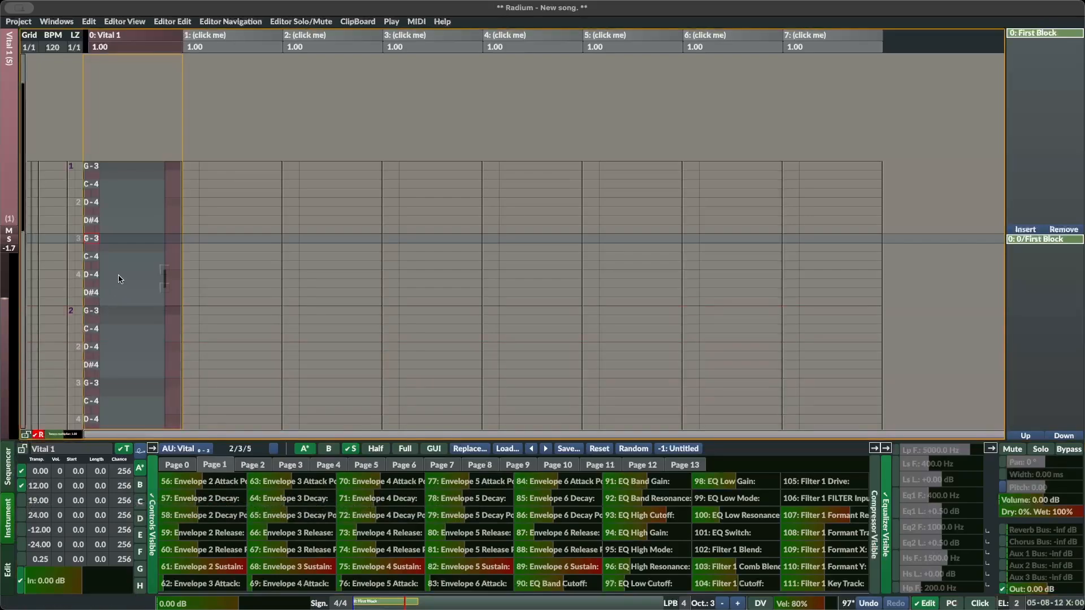
key("space")
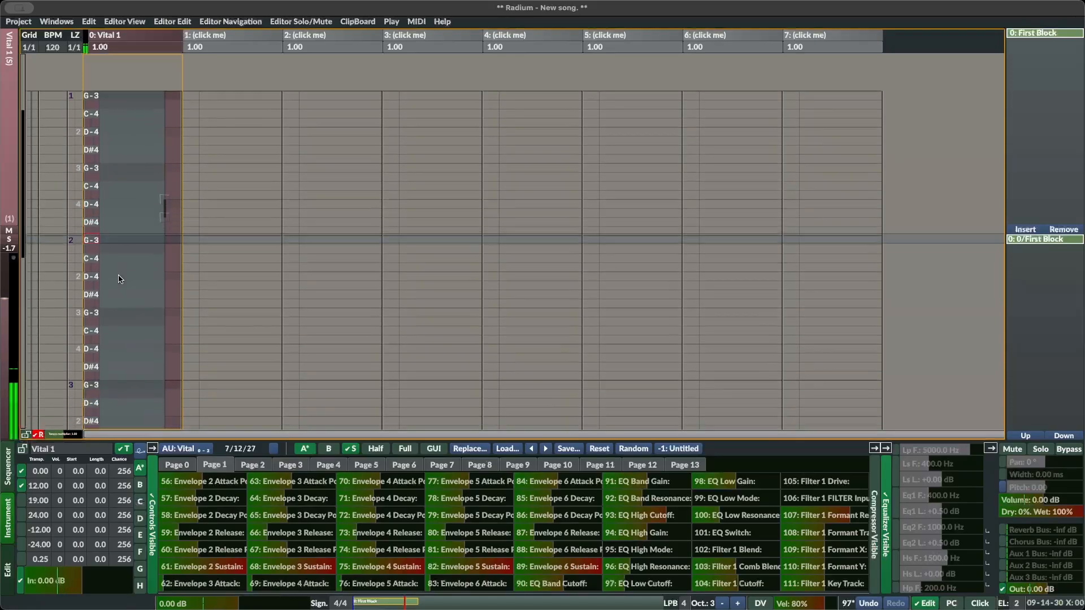
key("space")
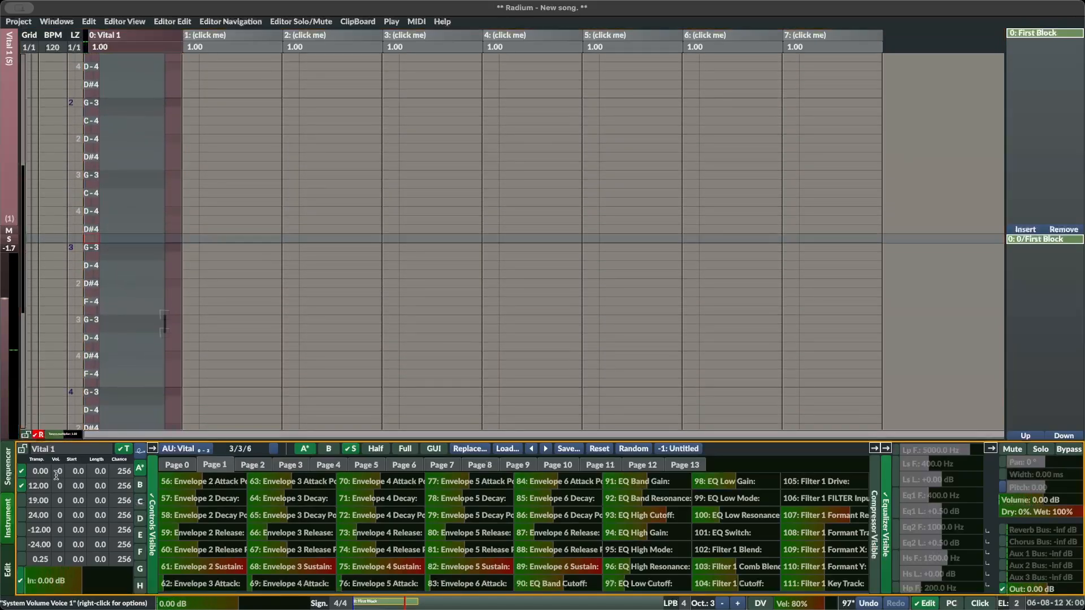
Disable the Vital 1 voice transposed by 12.00 and add automation of Filter 1 Cutoff to the current editor track.
left_click(23, 489)
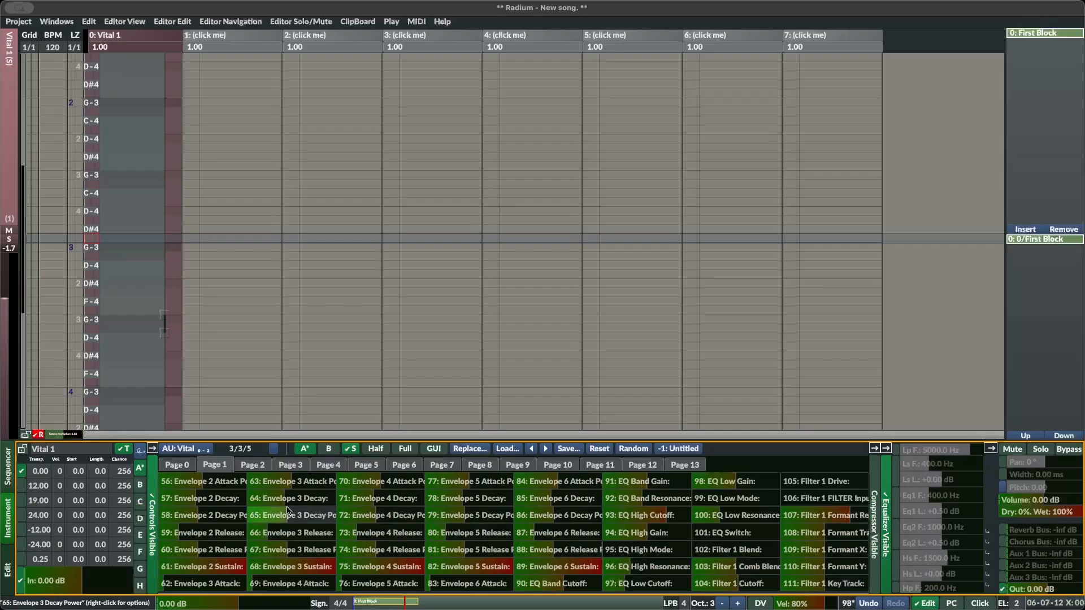
left_click(251, 466)
left_click(187, 471)
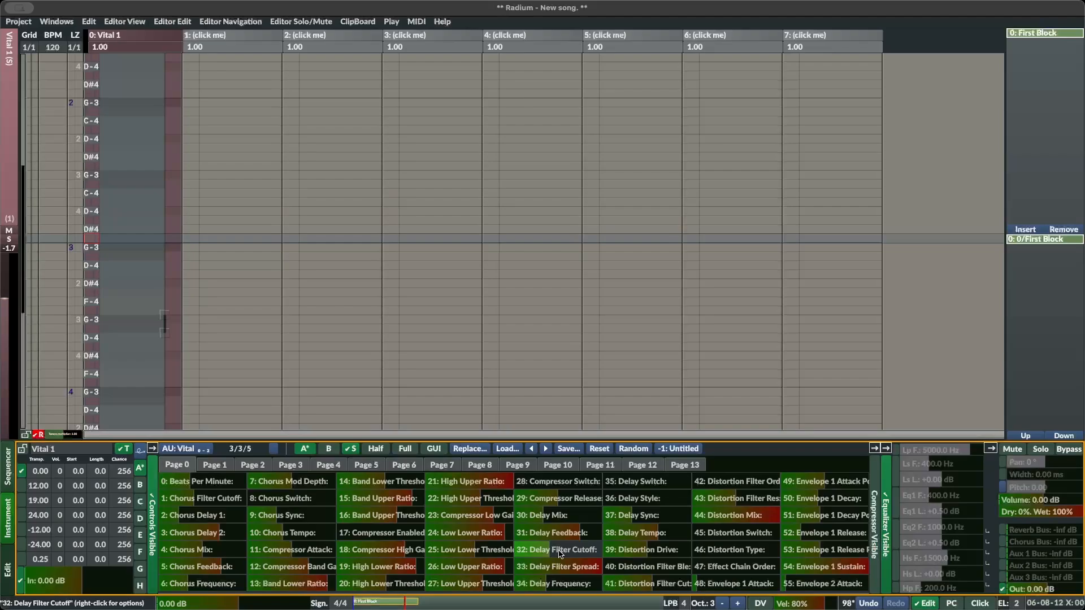
left_click(225, 469)
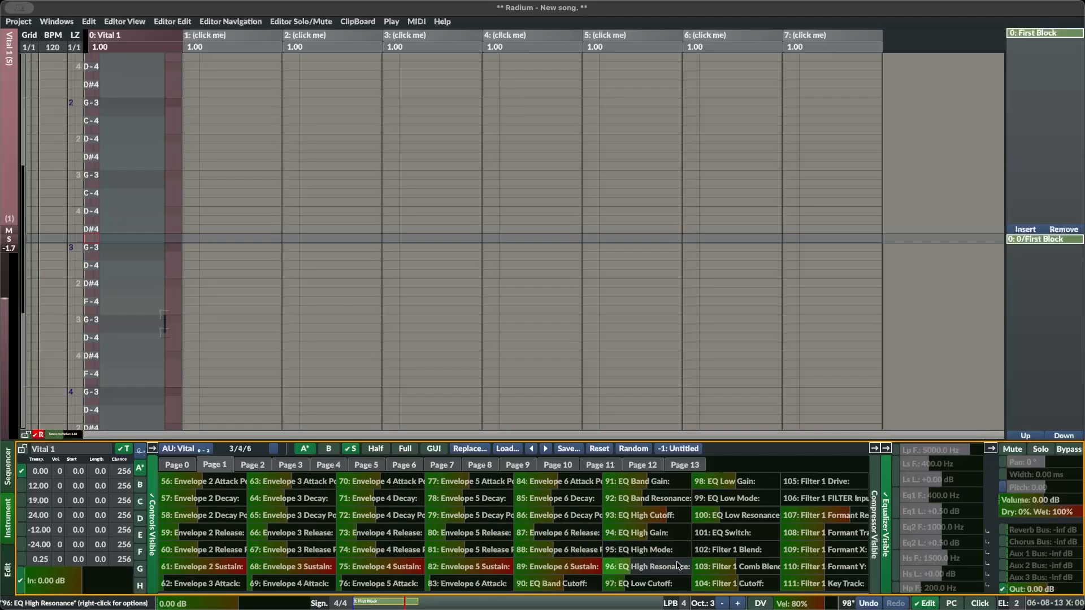
right_click(738, 588)
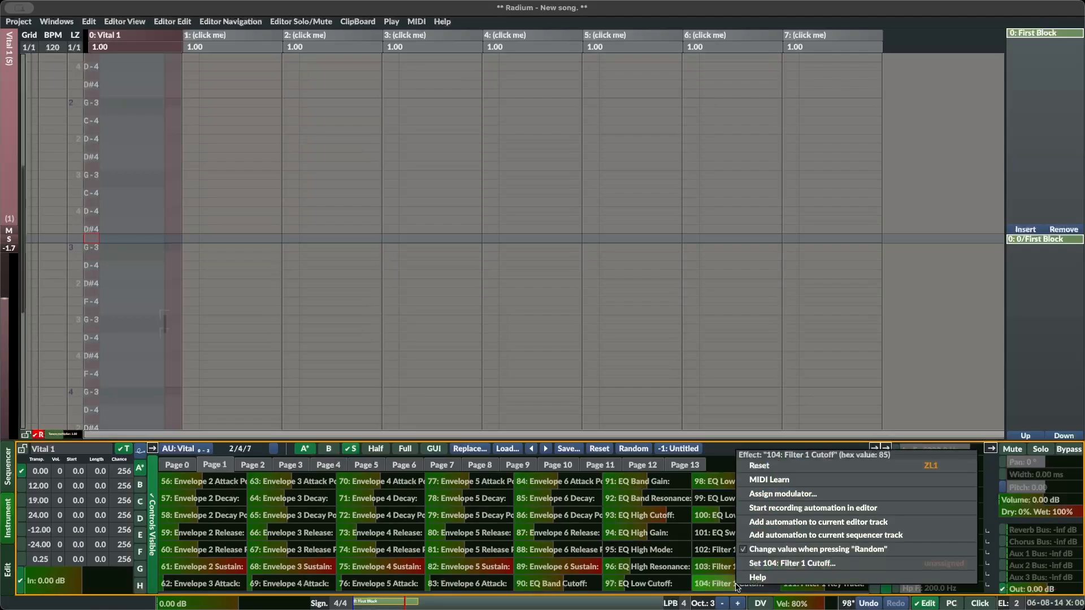
left_click(789, 527)
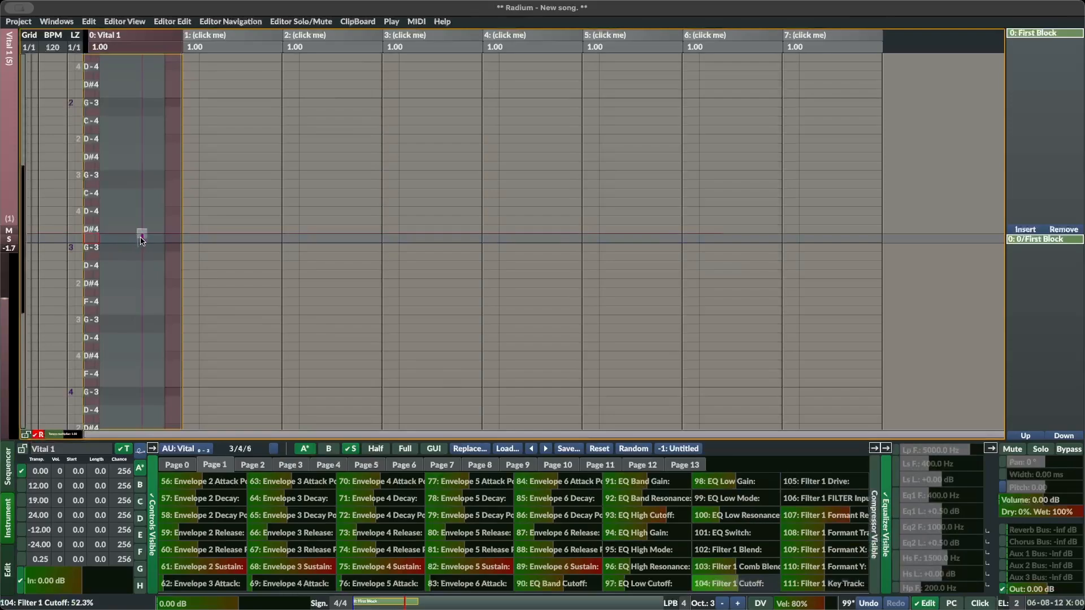
Shape the Filter 1 Cutoff automation into a ramp from the start of bar 1 to 64.1% at bar 3, and play it back.
left_click_drag(140, 234, 118, 91)
scroll(161, 164, "up", 6)
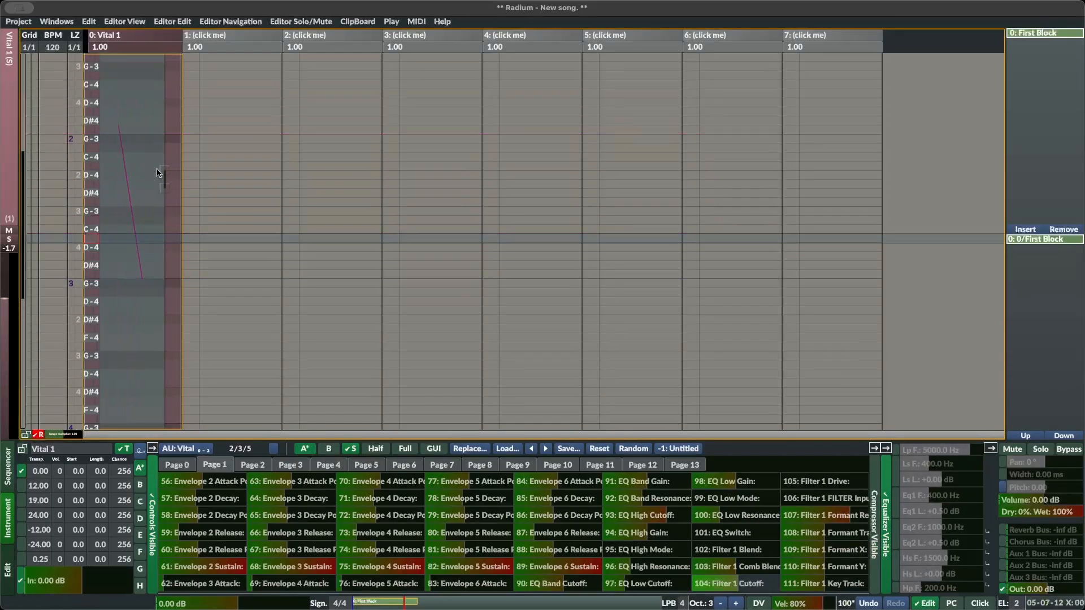
left_click_drag(128, 199, 110, 67)
scroll(122, 123, "down", 8)
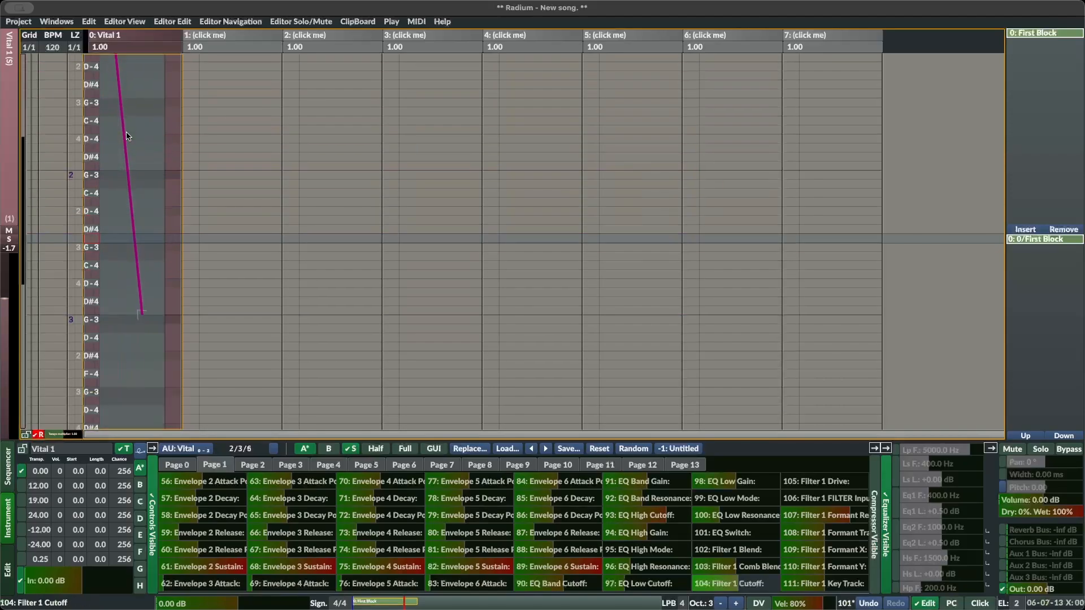
mouse_move(141, 205)
left_mouse_down()
mouse_move(162, 327)
mouse_move(155, 363)
mouse_move(156, 218)
left_mouse_up()
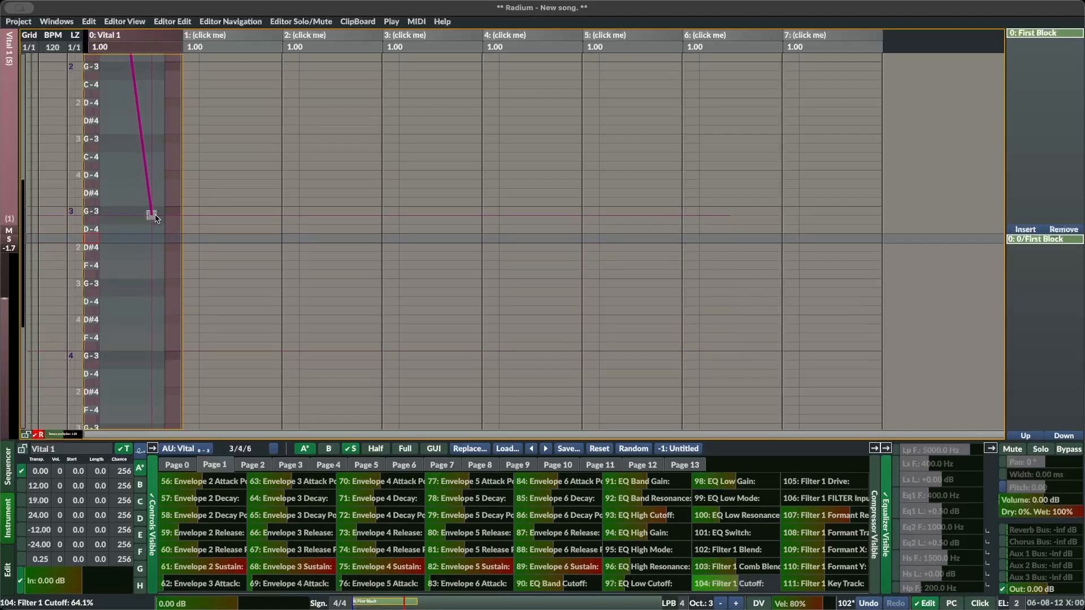
key("space")
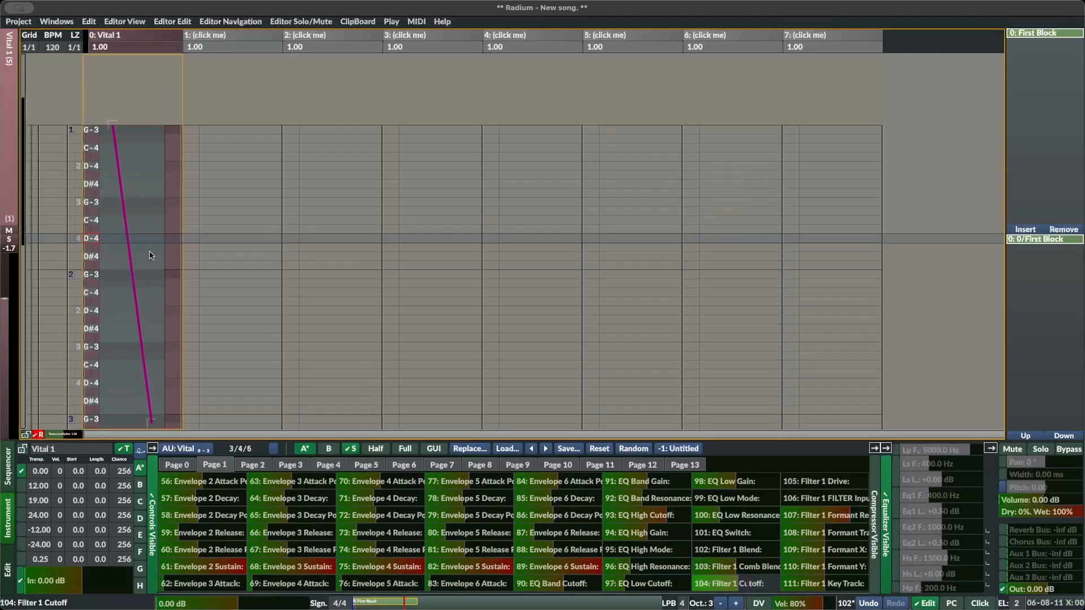
Show the FX text subtrack on track 0 and place the cursor in its Filter 1 Cutoff column.
right_click(131, 106)
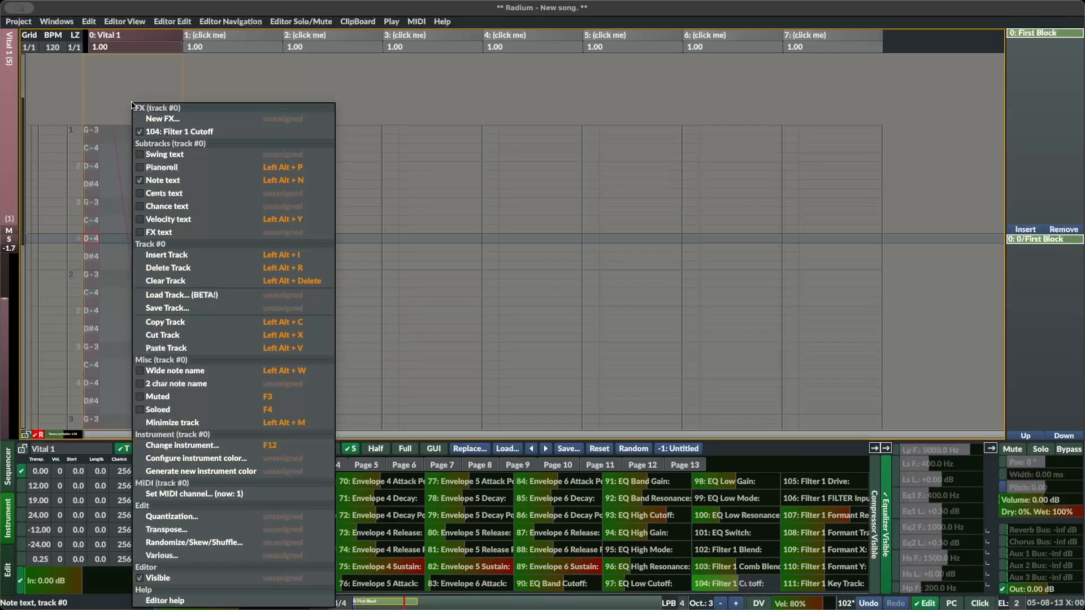
left_click(142, 238)
left_click(111, 87)
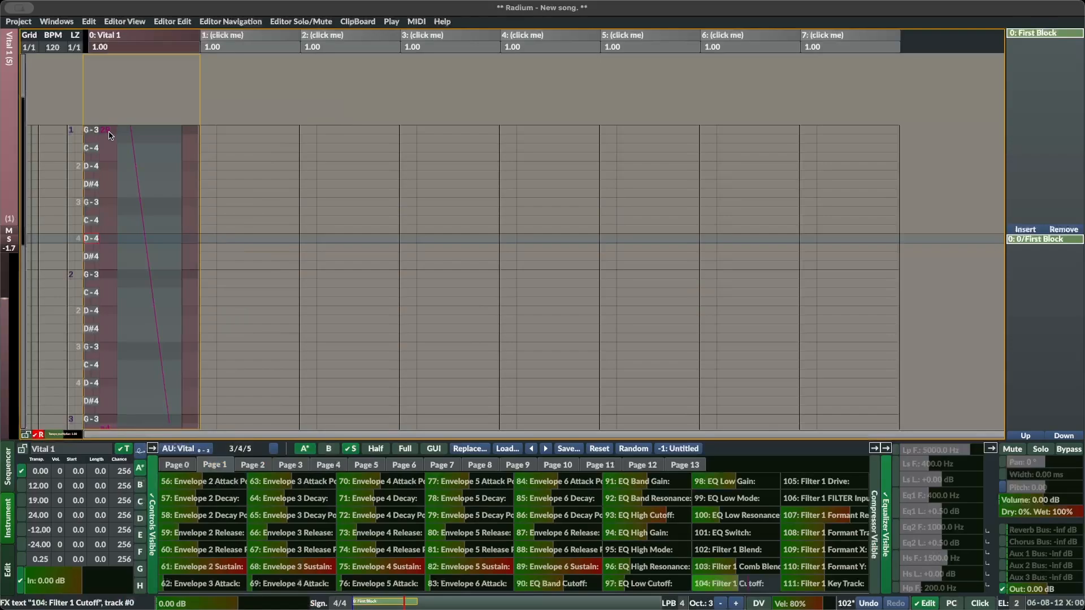
Enter Filter 1 Cutoff values 60, 20, 70, 30, 80, 40, 90, 50, a0, 60, b0, 70, c0 from the second note of track 0 and play back.
scroll(109, 134, "up", 5)
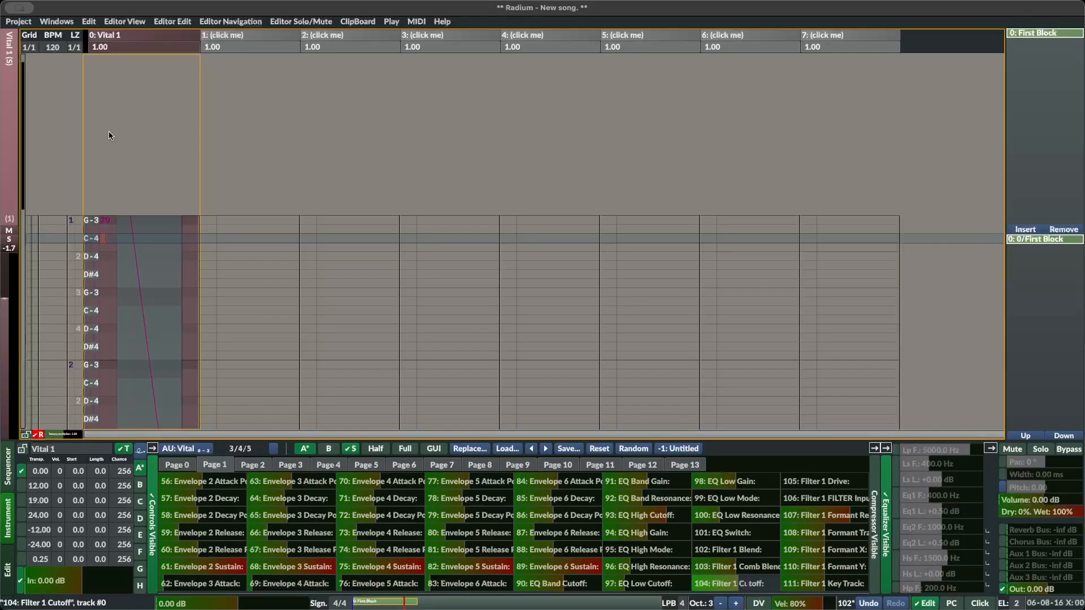
scroll(109, 136, "down", 1)
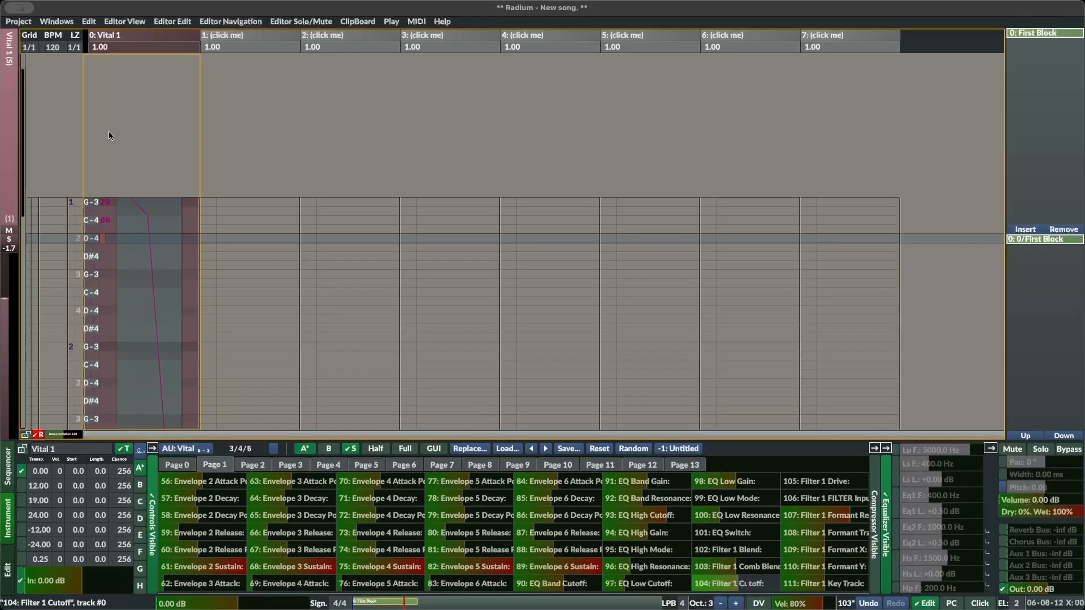
scroll(109, 136, "down", 1)
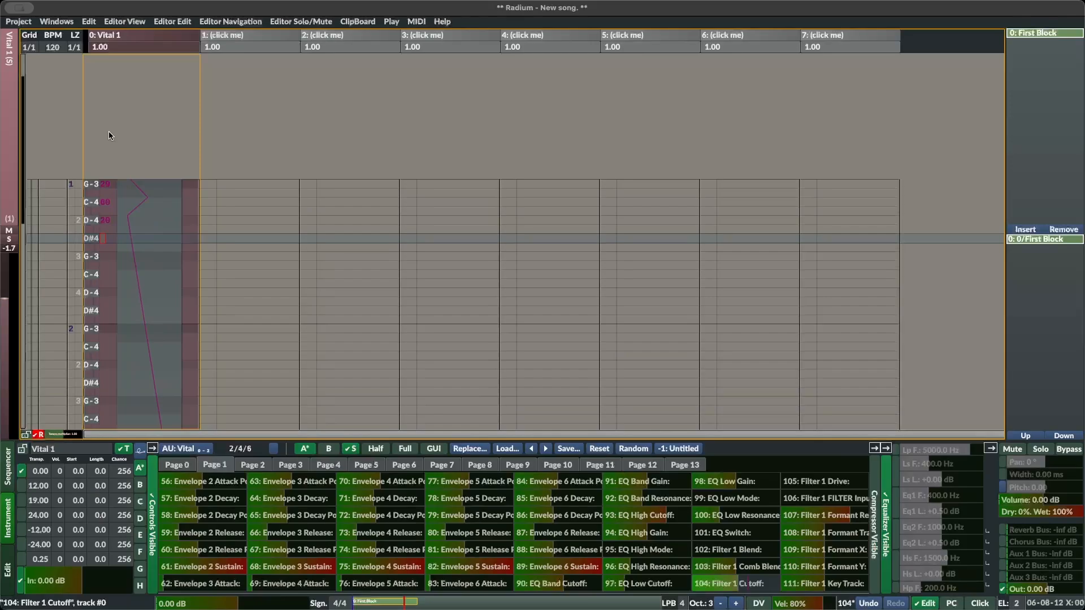
scroll(109, 135, "down", 4)
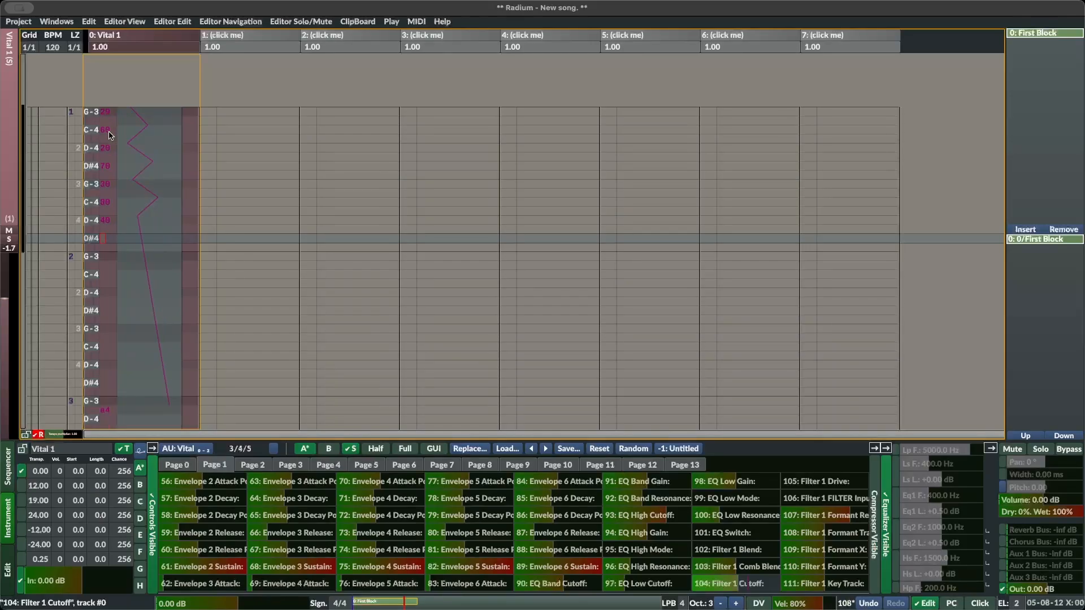
scroll(109, 136, "down", 1)
scroll(109, 136, "down", 1)
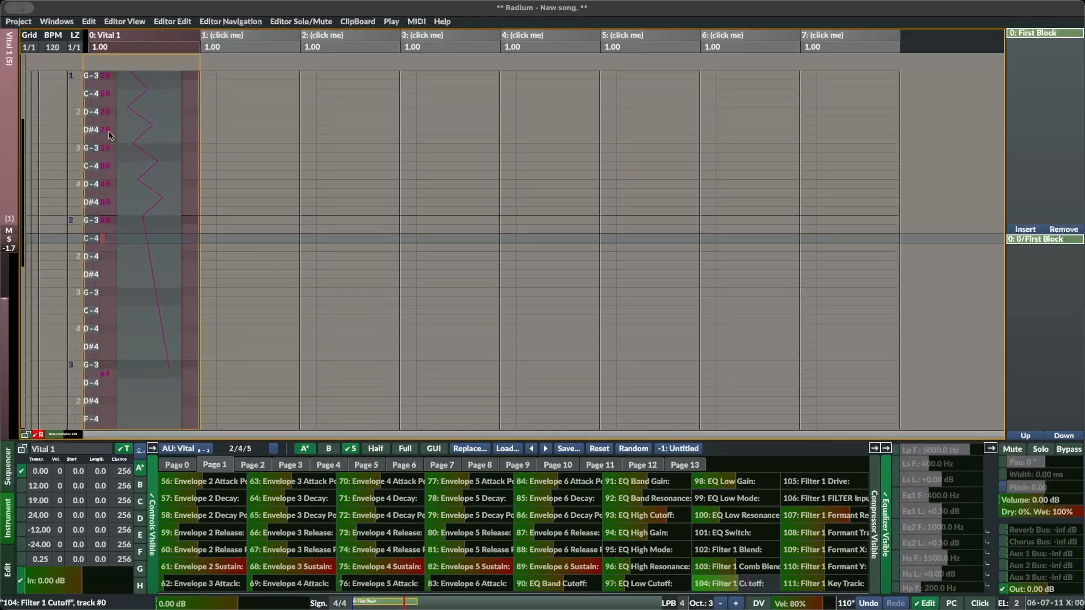
scroll(109, 136, "down", 4)
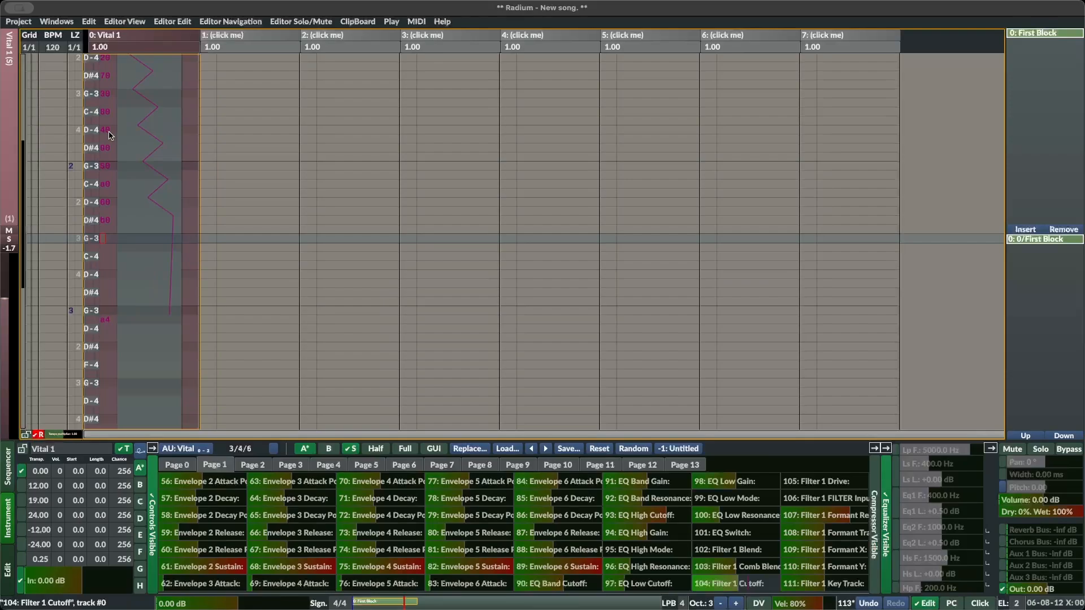
scroll(109, 135, "down", 1)
scroll(109, 136, "up", 8)
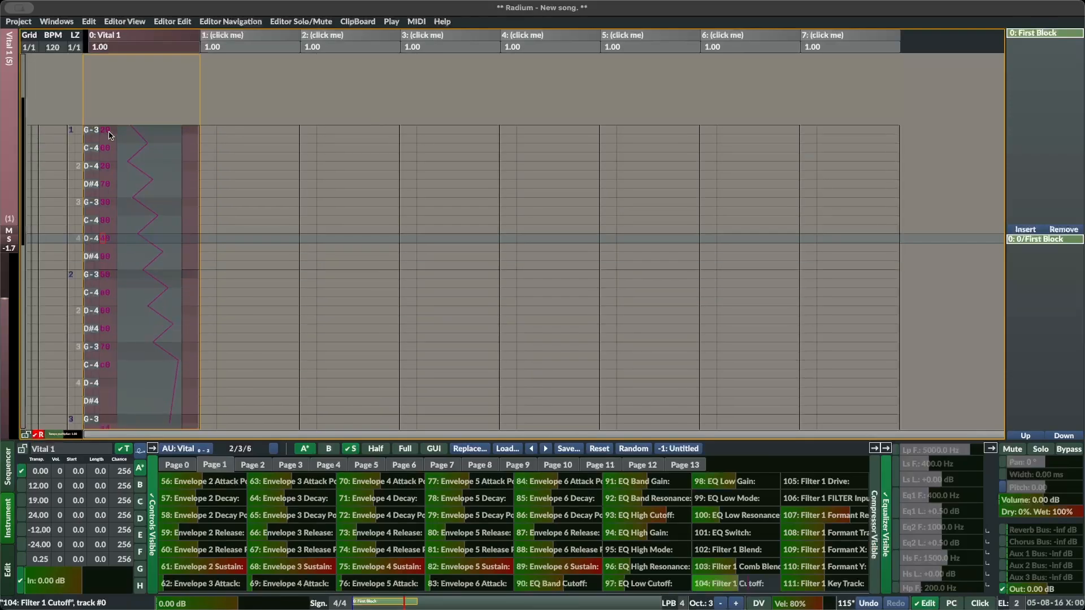
key("space")
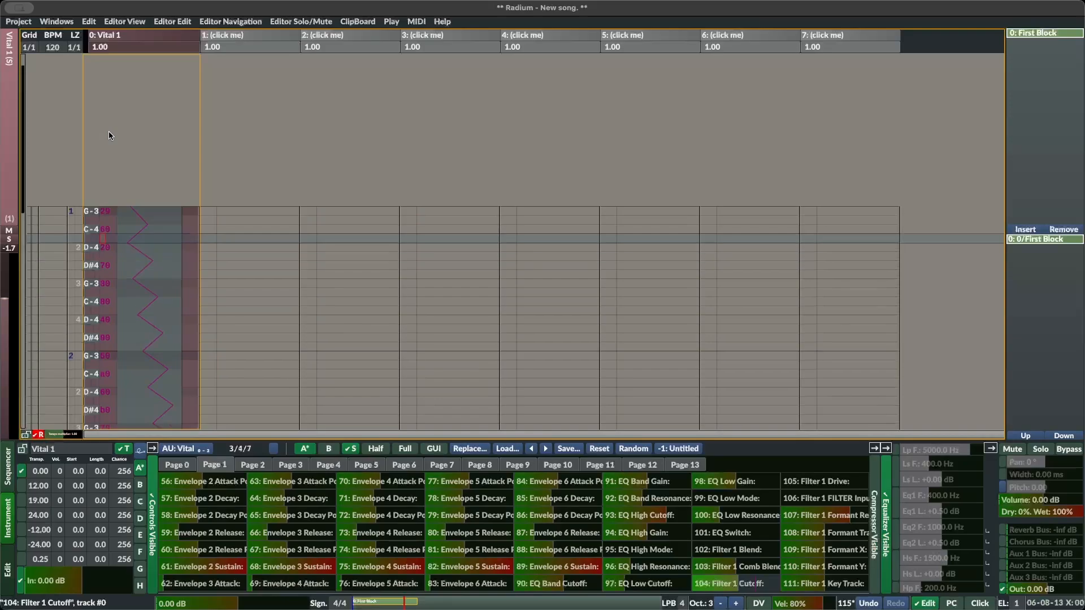
Set the cutoff value at the second note of track 0 to 0 and delete the values on the lines below through bar 2.
key("Down")
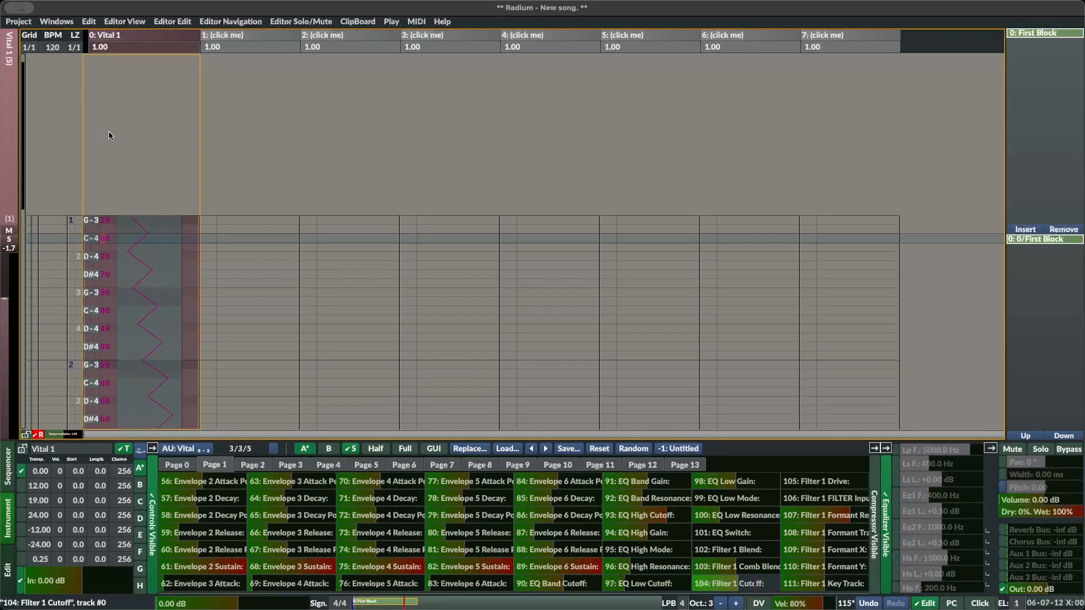
key("Delete")
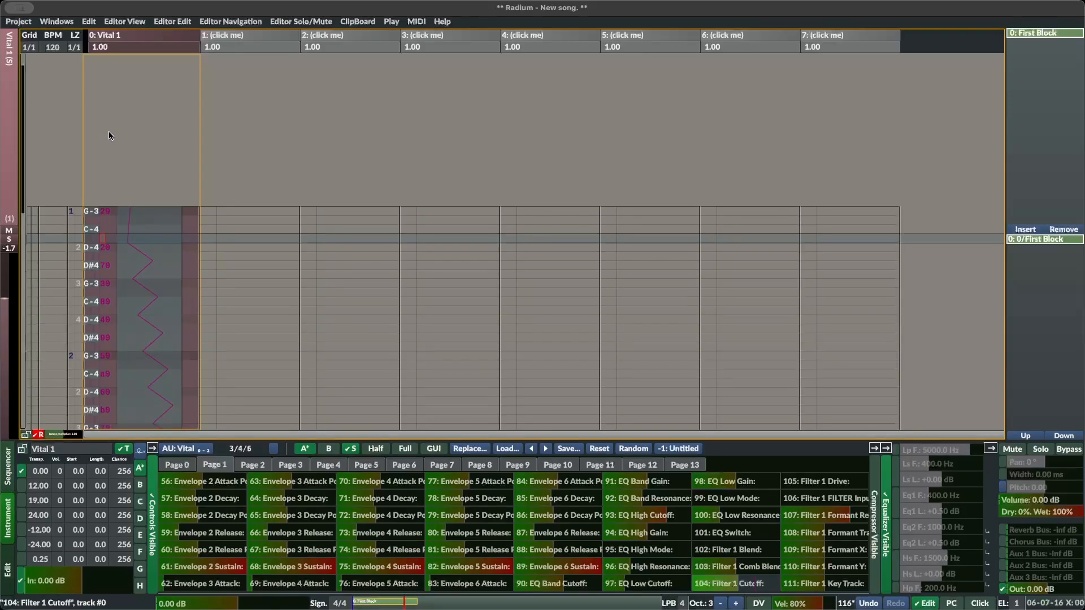
key("Up")
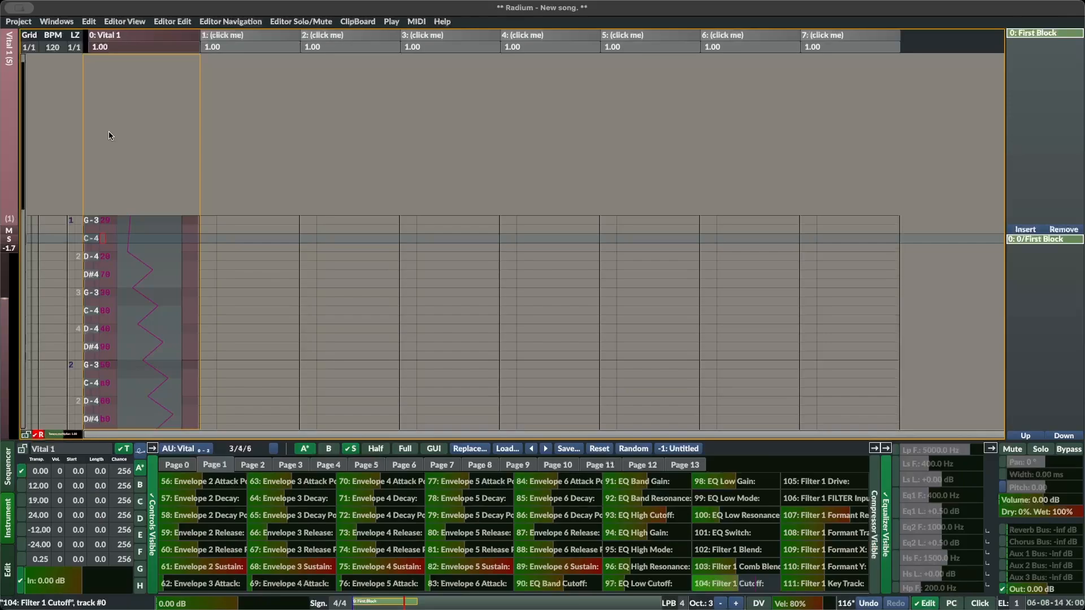
key("Delete")
key("Delete")
key("Delete")
key("Delete")
key("Delete")
key("Delete")
key("Delete")
key("Delete")
key("Delete")
key("Delete")
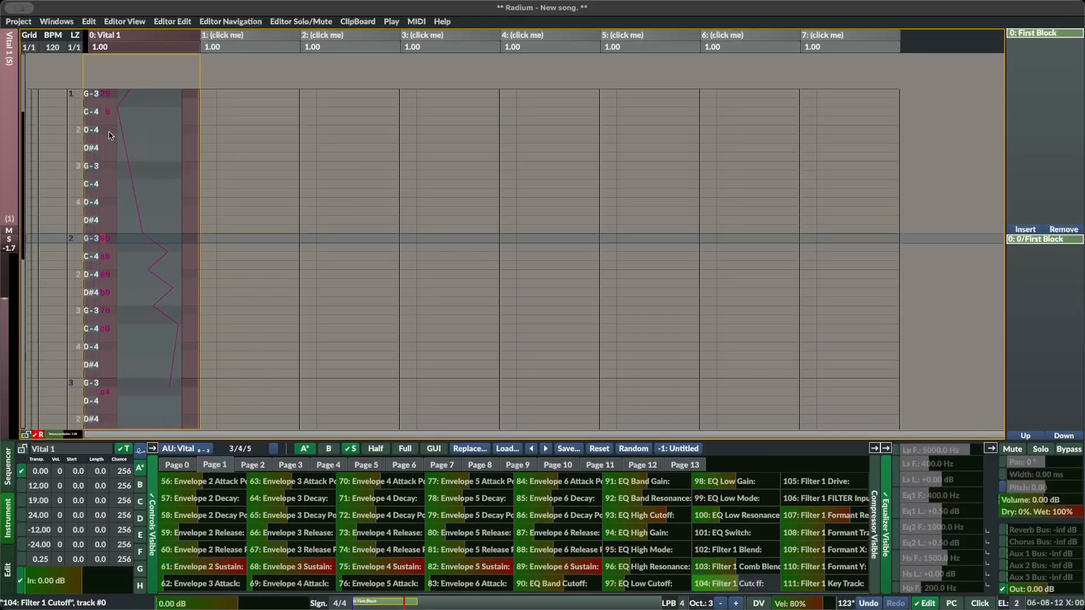
key("Delete")
key("Delete")
key("Delete")
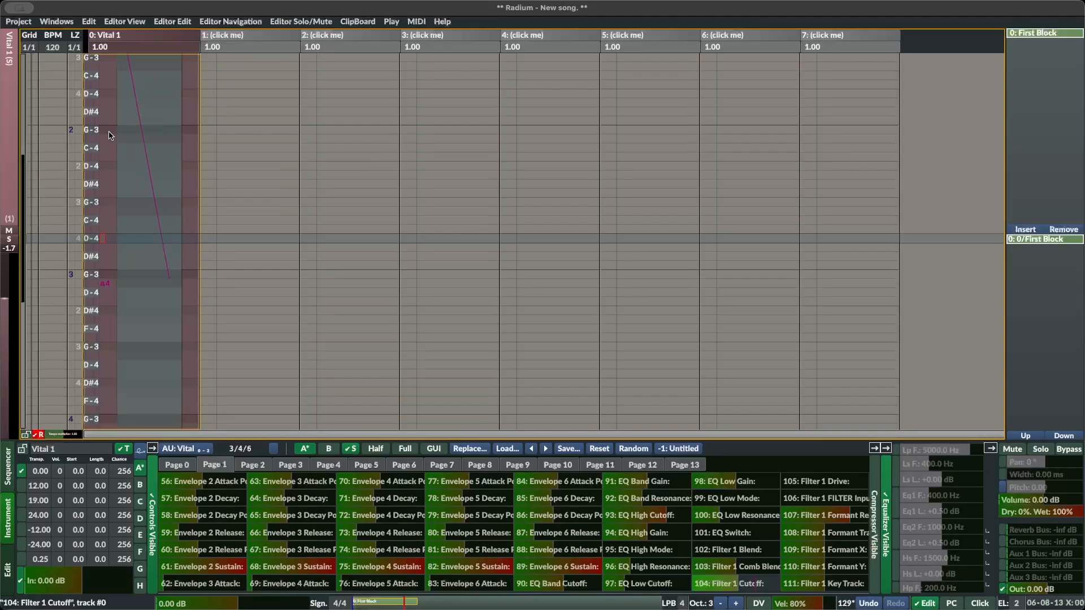
key("Up")
key("Up")
key("Up")
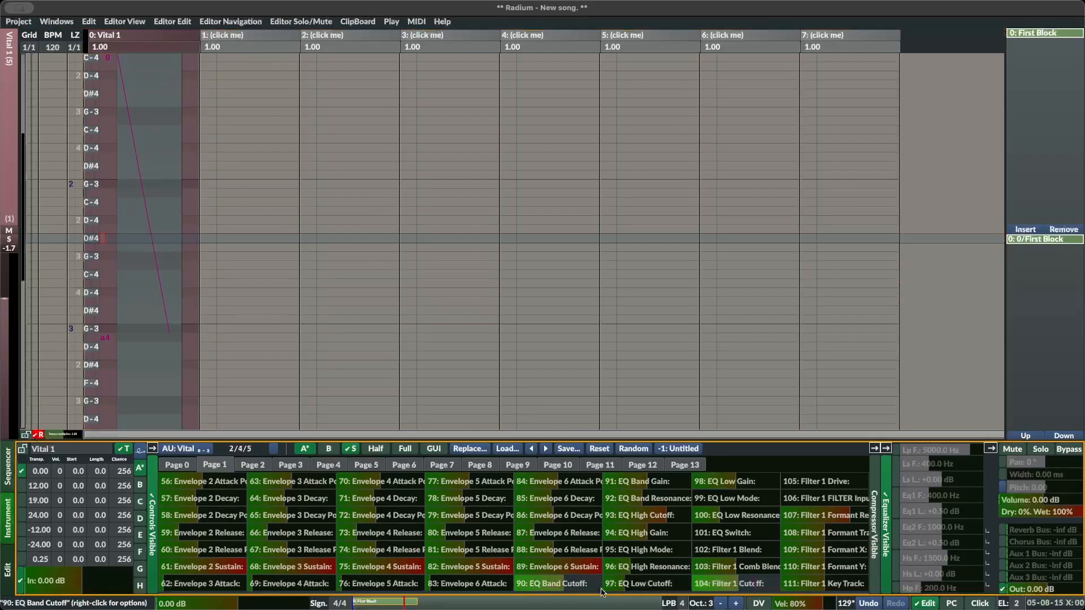
scroll(137, 211, "up", 2)
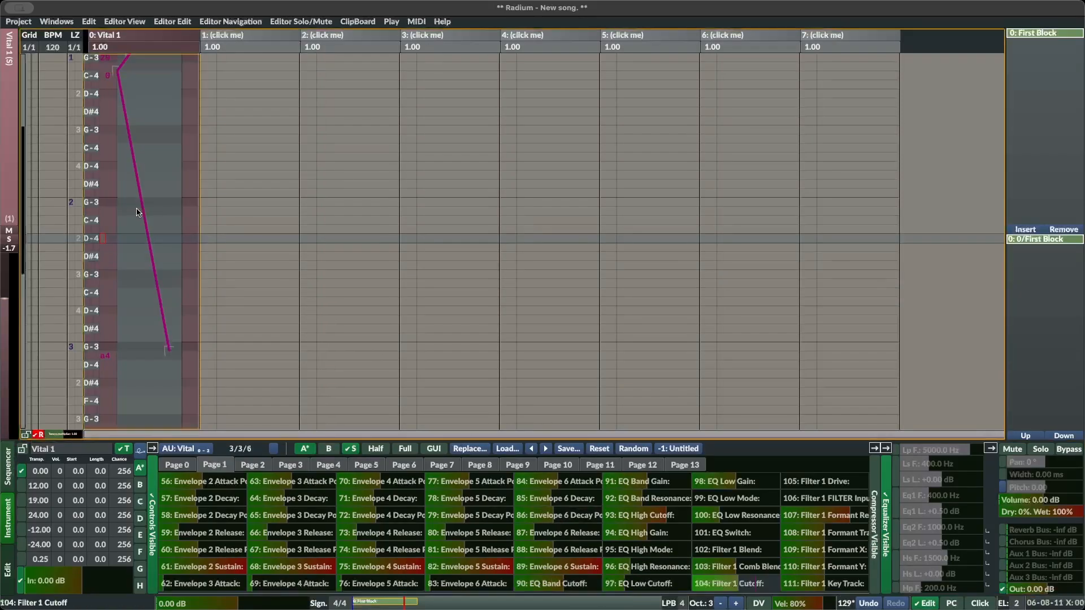
scroll(136, 212, "up", 4)
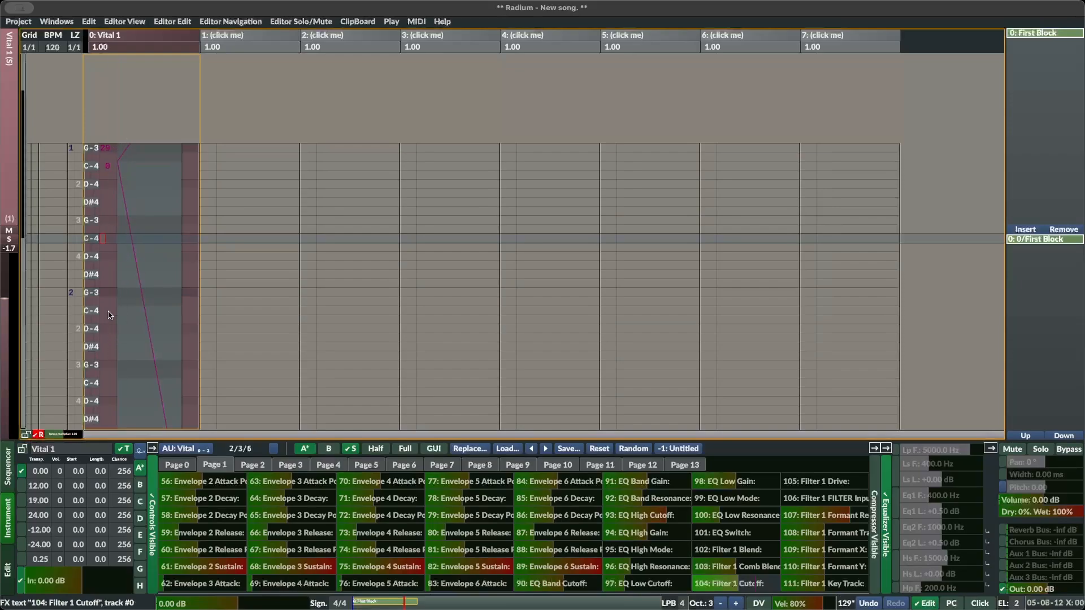
Try lowering the first note's velocity to 5.6% and raise it back to the level of the other notes.
right_click(113, 117)
left_click(121, 86)
left_click(121, 141)
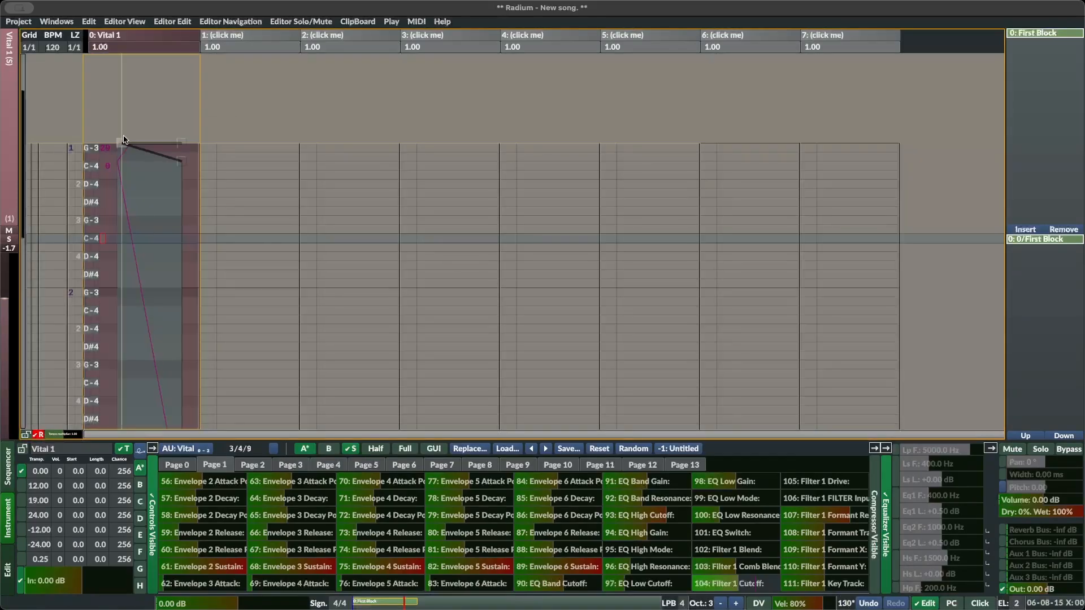
right_click(125, 143)
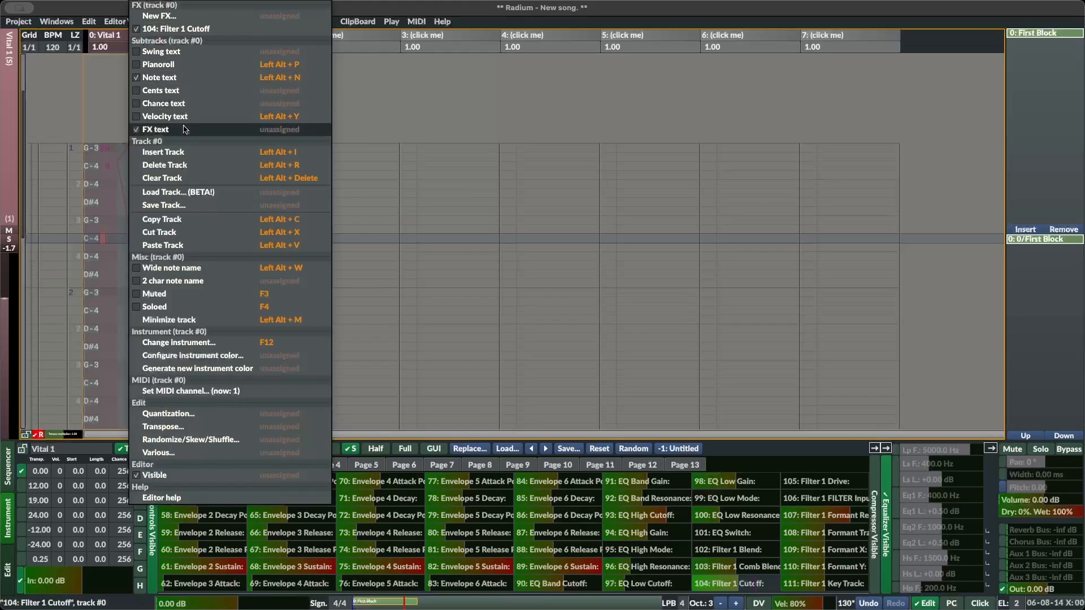
left_click(113, 109)
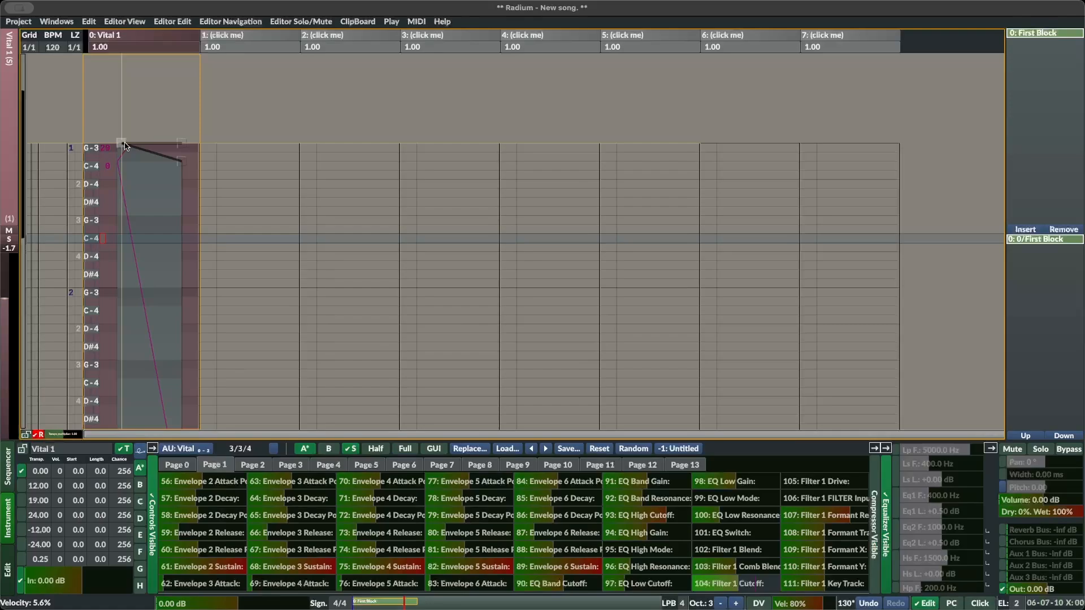
left_click_drag(125, 146, 181, 142)
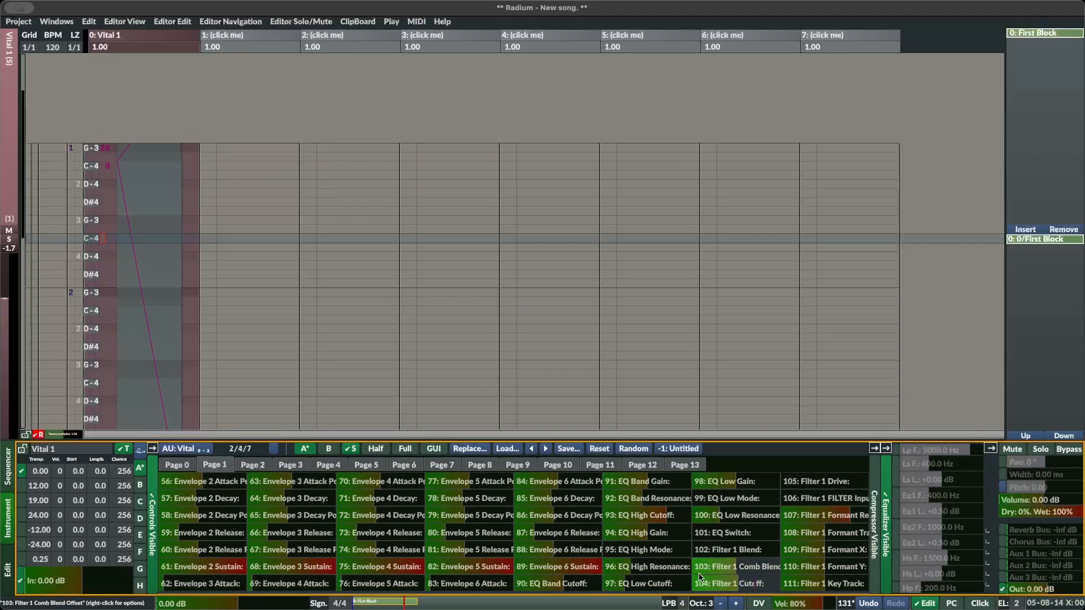
Add automation of Filter 1 Cutoff to the current sequencer track.
right_click(724, 587)
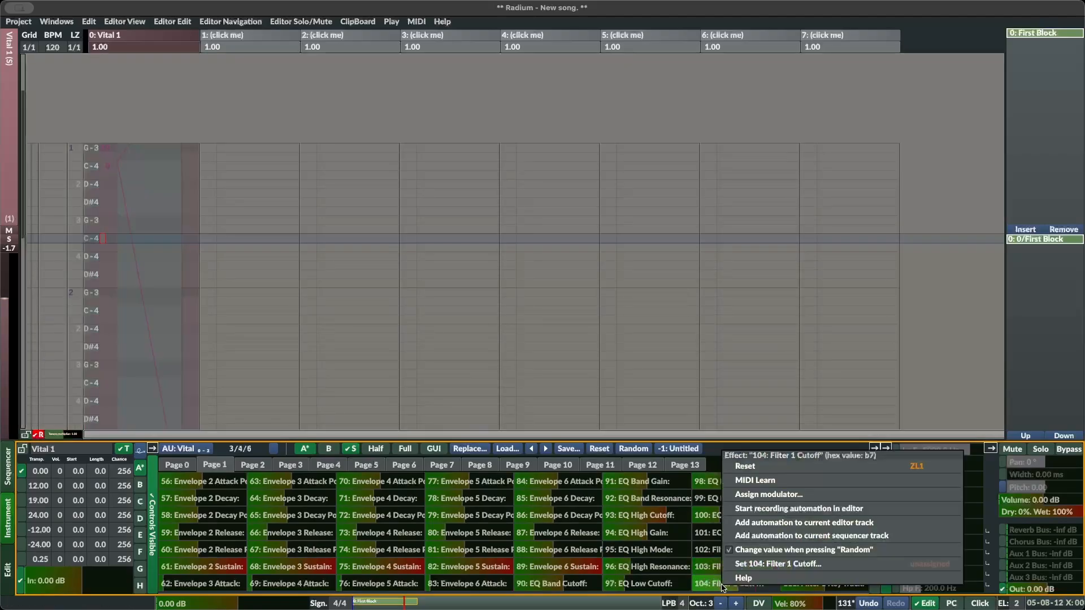
left_click(763, 536)
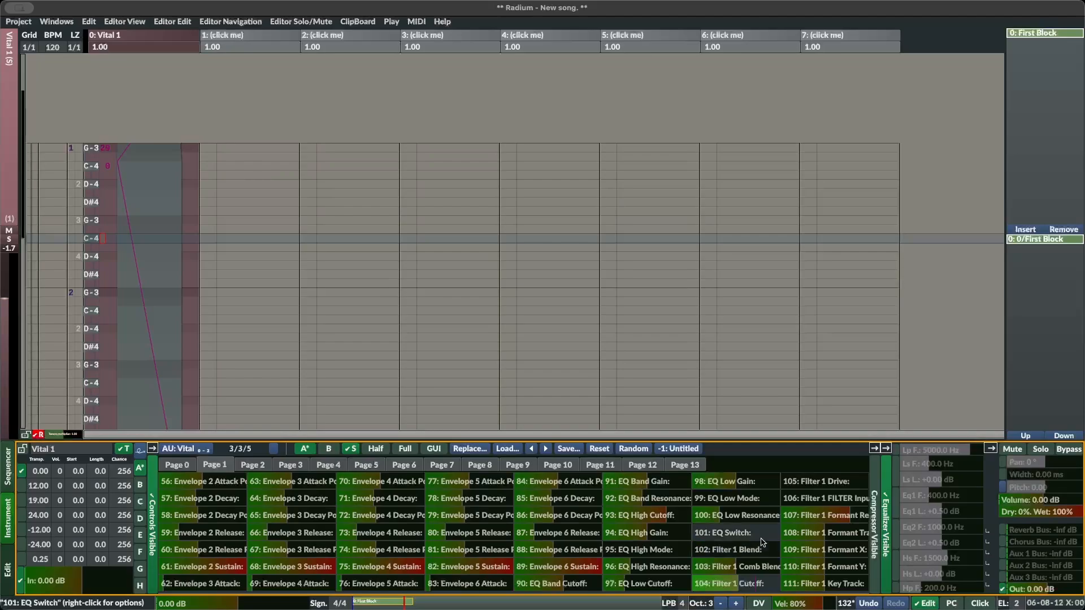
Create a new modulator and assign it to Vital 1's Filter 1 Cutoff.
right_click(736, 585)
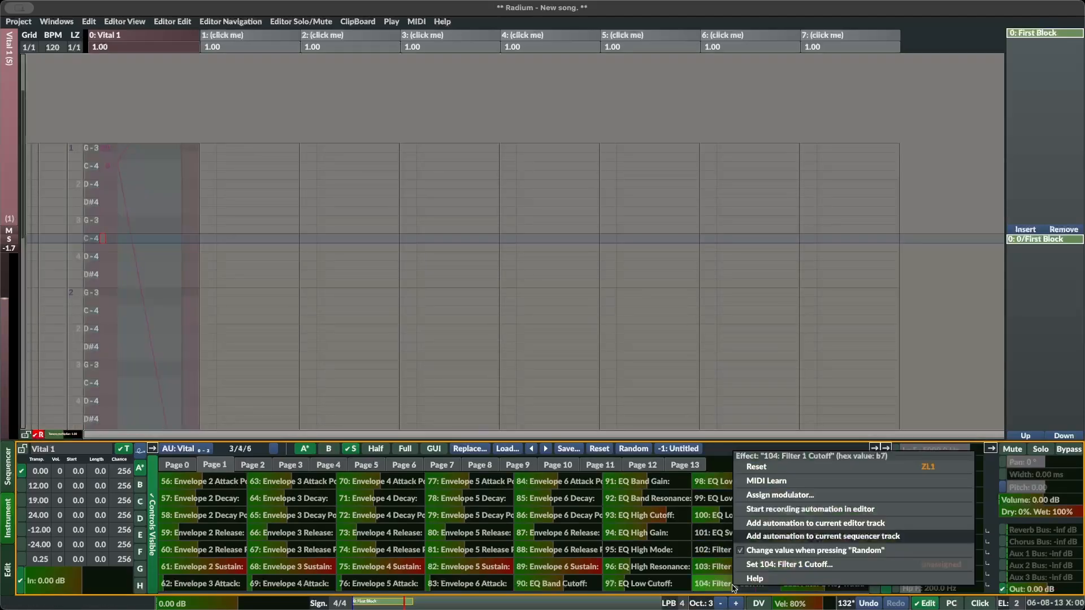
left_click(761, 497)
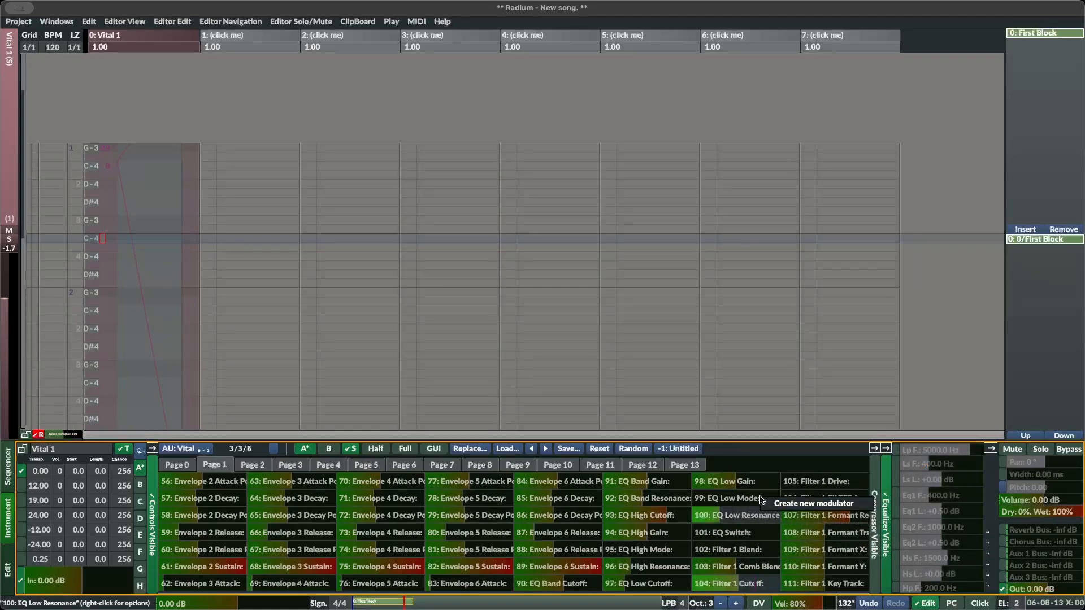
left_click(803, 507)
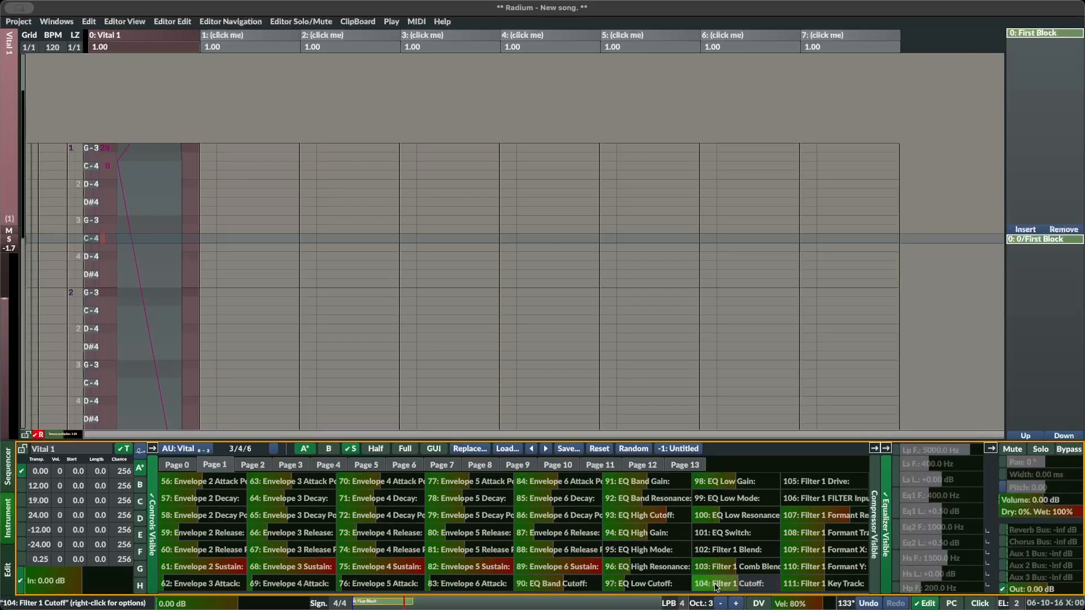
Hide Vital 1's plugin controls and try out the compressor section, switching compression on and off and hiding the section again.
left_click(153, 516)
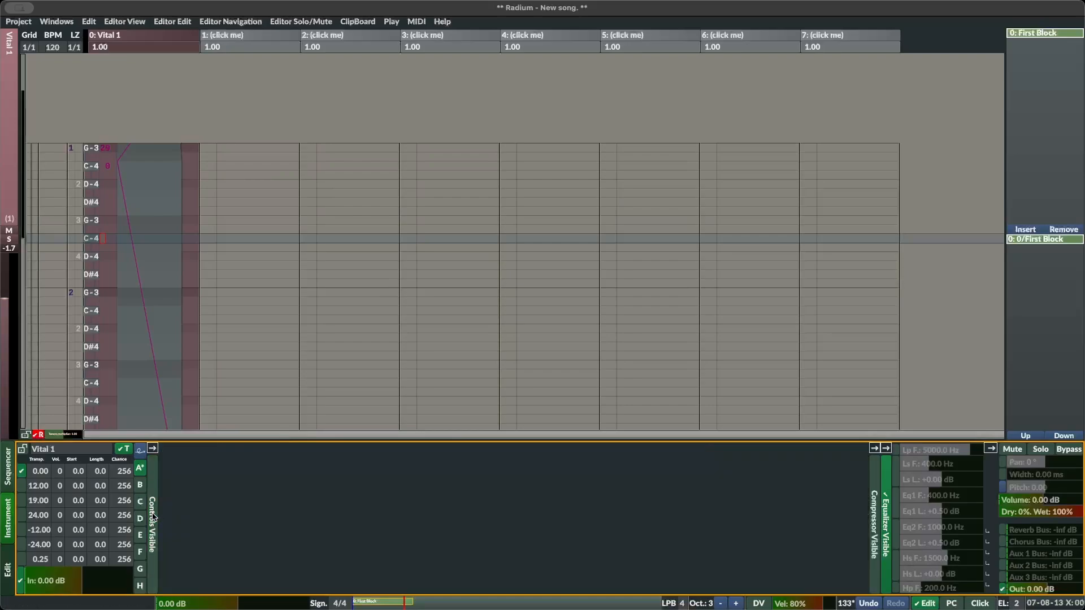
left_click(876, 520)
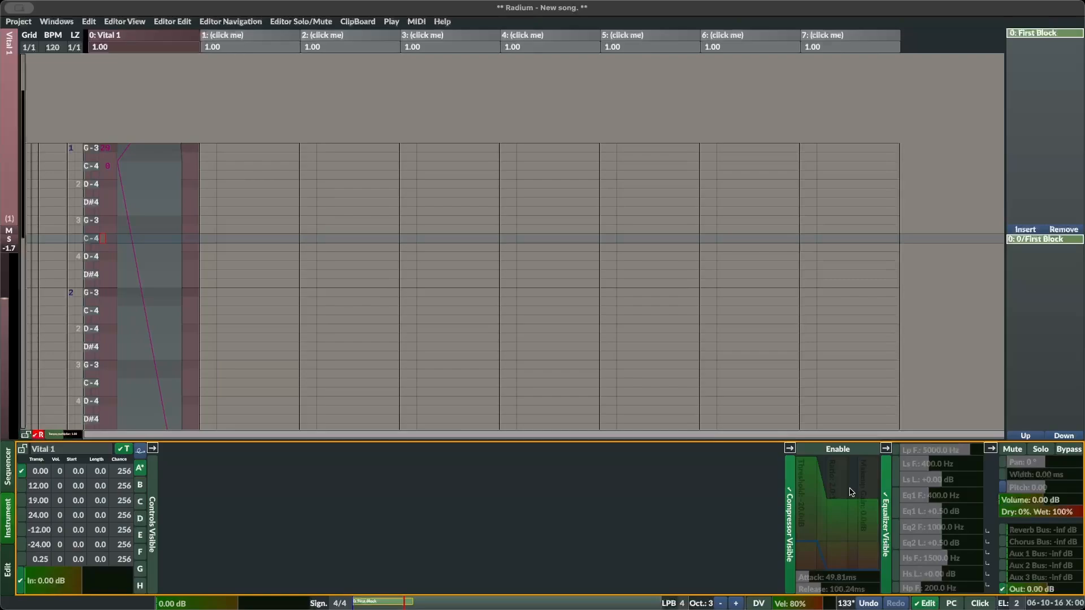
left_click(841, 453)
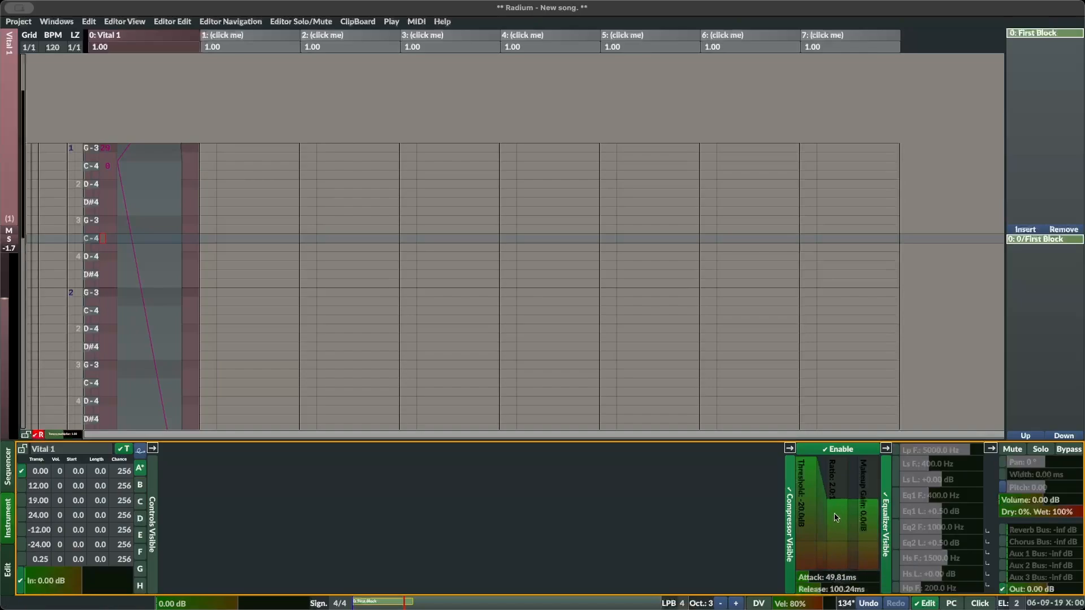
left_click(845, 452)
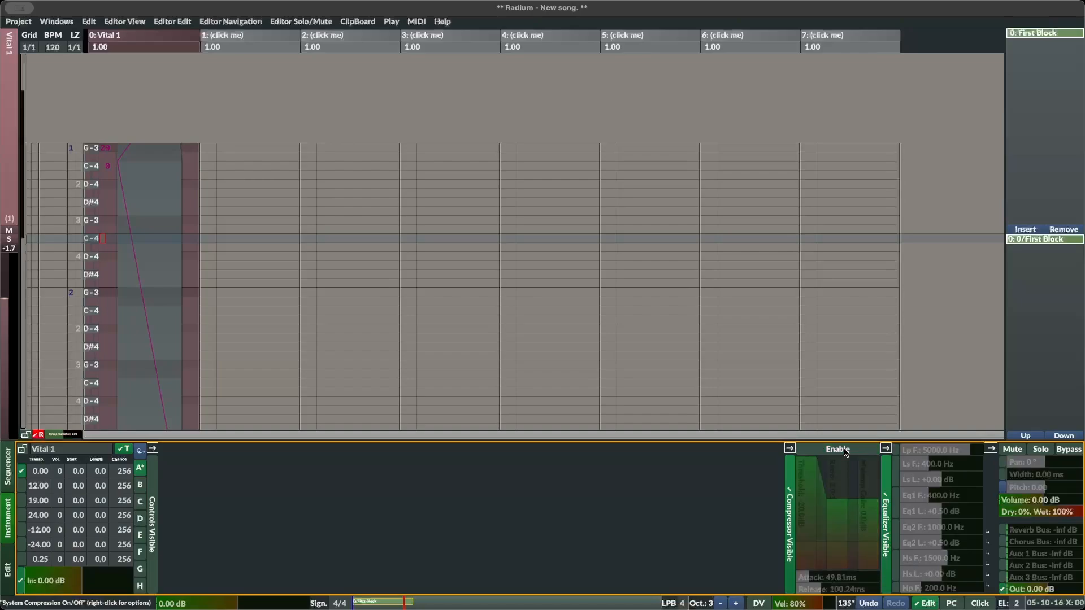
left_click(887, 530)
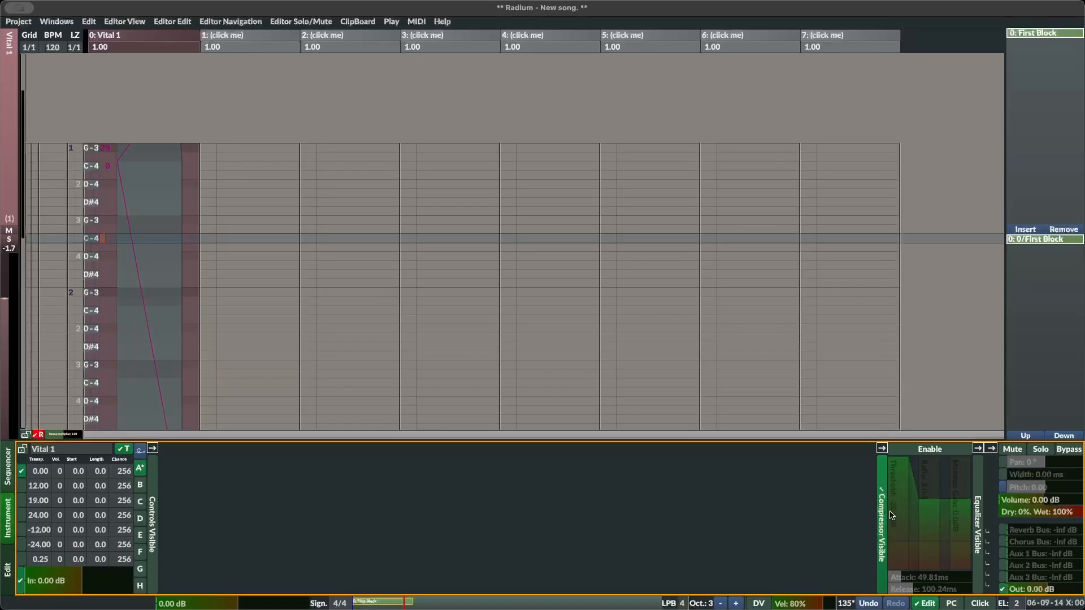
left_click(890, 515)
left_click(981, 515)
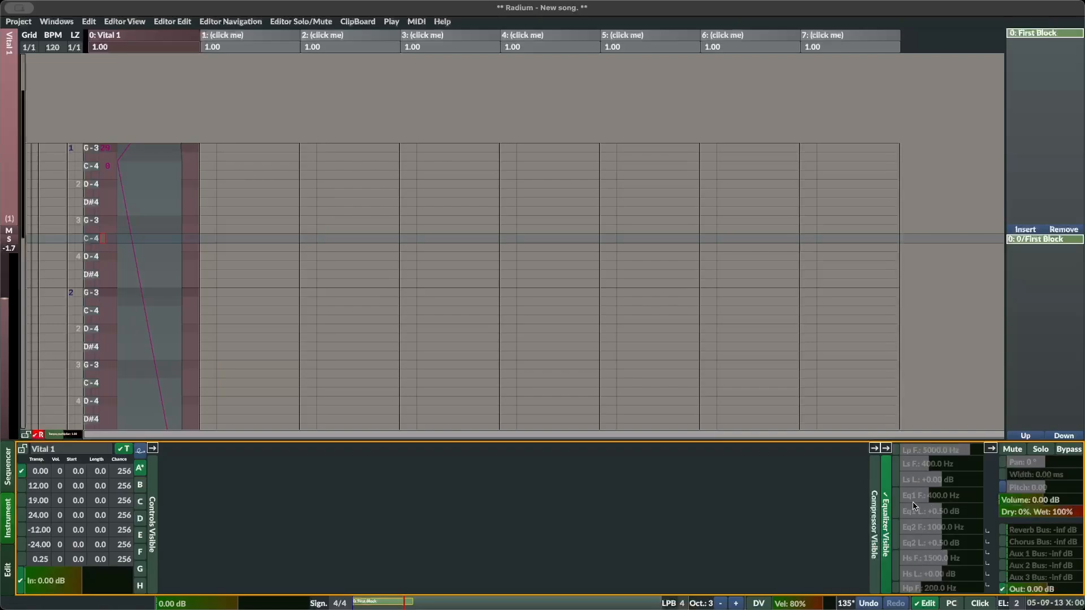
Try switching the equalizer's lowpass and low shelf filters on and off.
left_click(897, 450)
left_click(897, 474)
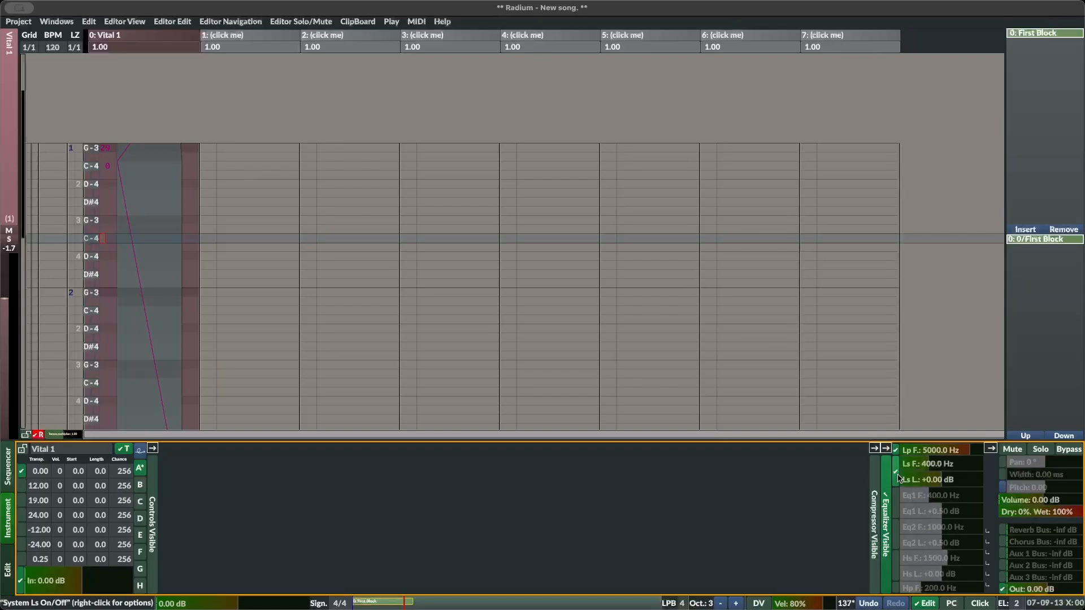
left_click(896, 474)
left_click(898, 451)
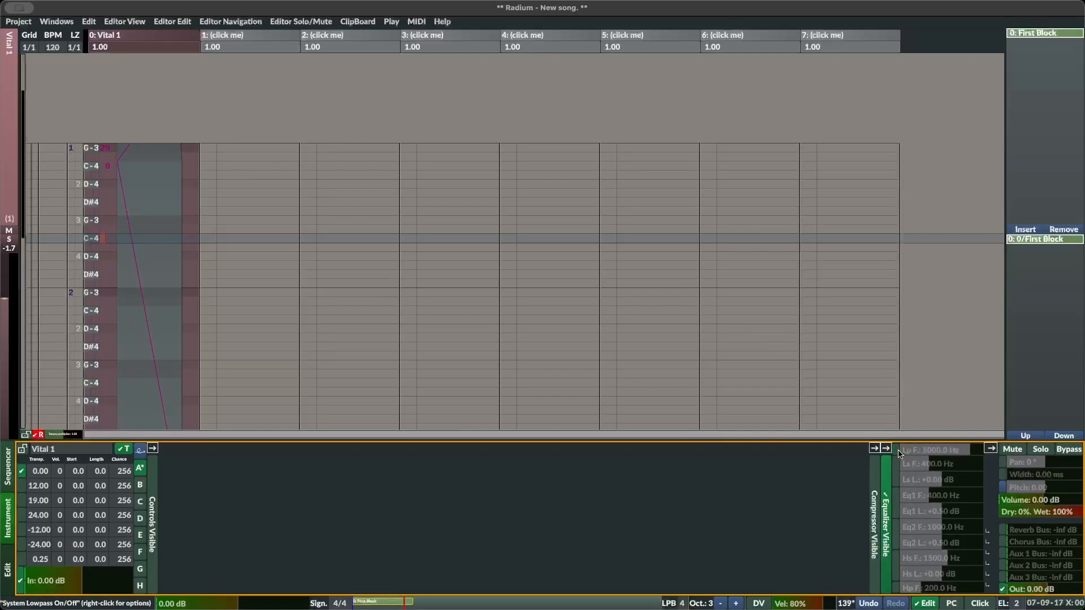
Set the equalizer's low shelf frequency to 622.2 Hz with the band switched on only for the adjustment.
left_click(896, 472)
left_click_drag(937, 469, 944, 472)
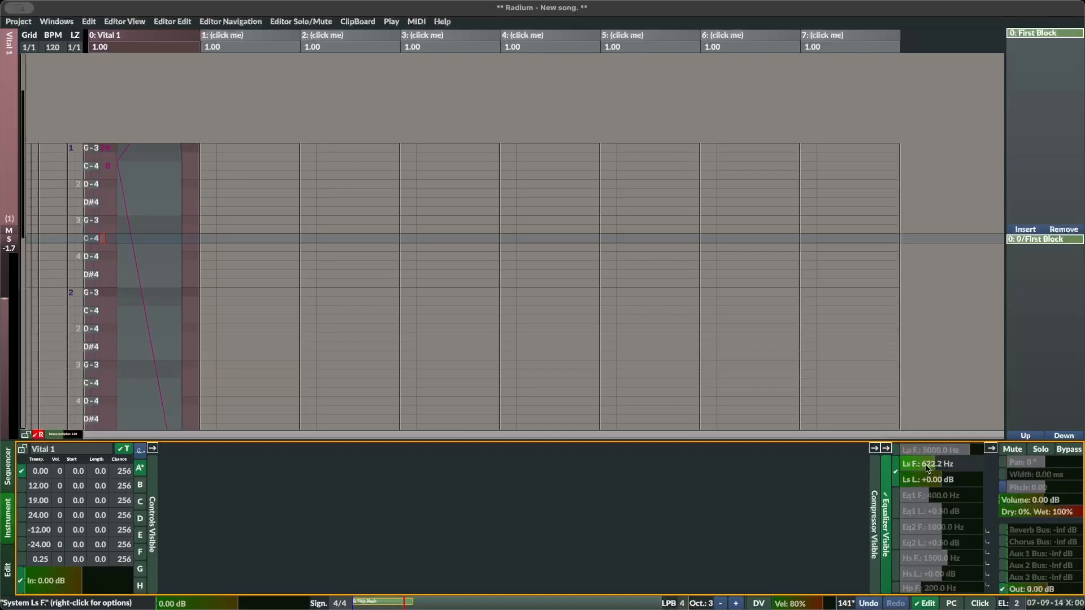
right_click(927, 468)
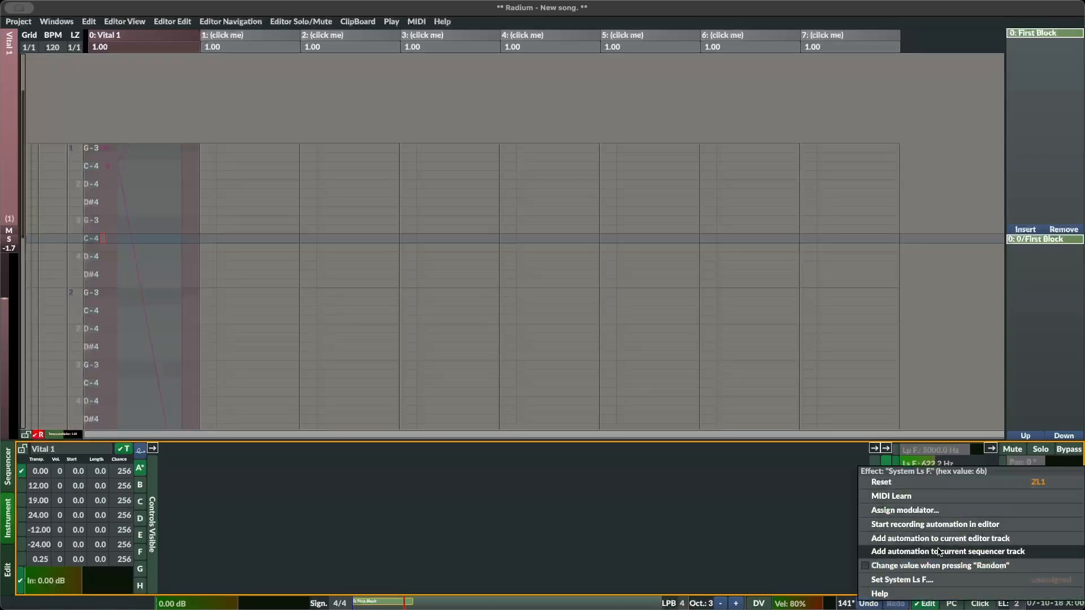
left_click(933, 457)
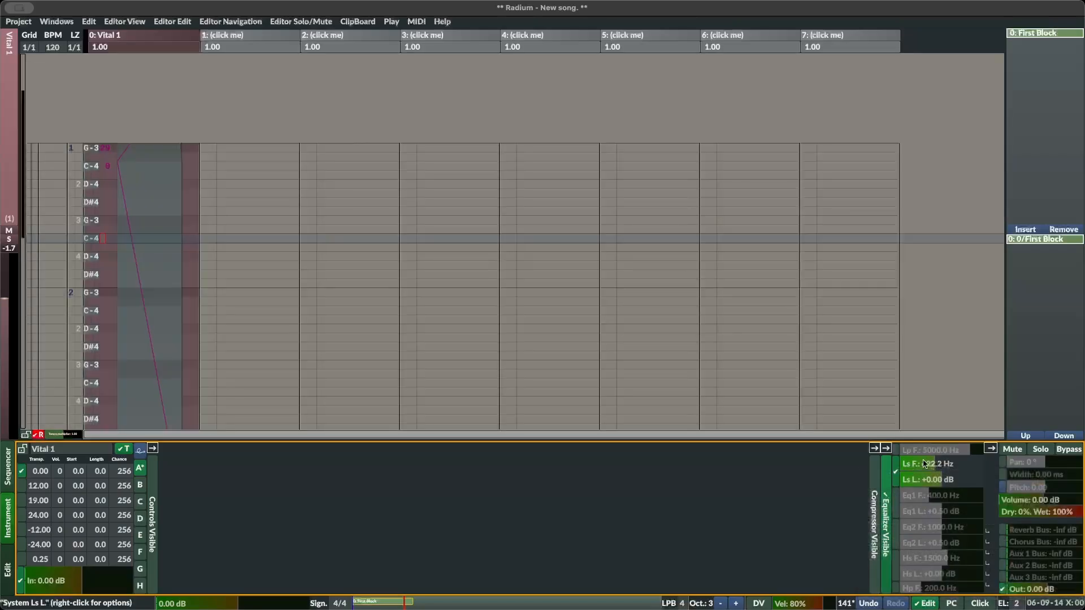
left_click(897, 469)
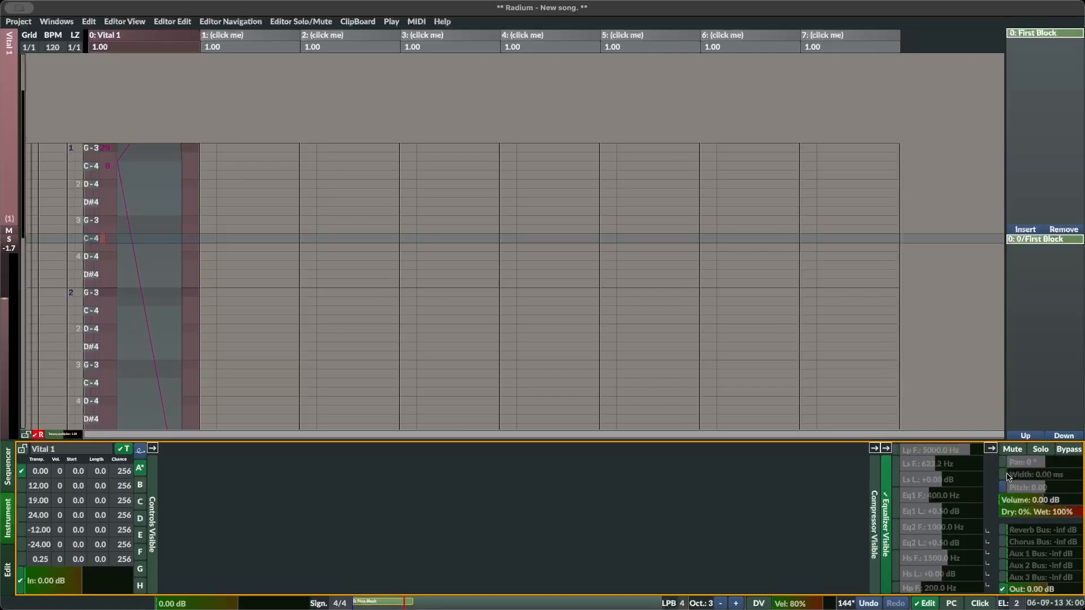
Enable Vital 1's stereo width at about 13.97 ms and its Reverb Bus send at about -11.88 dB.
left_click_drag(1009, 480, 1052, 480)
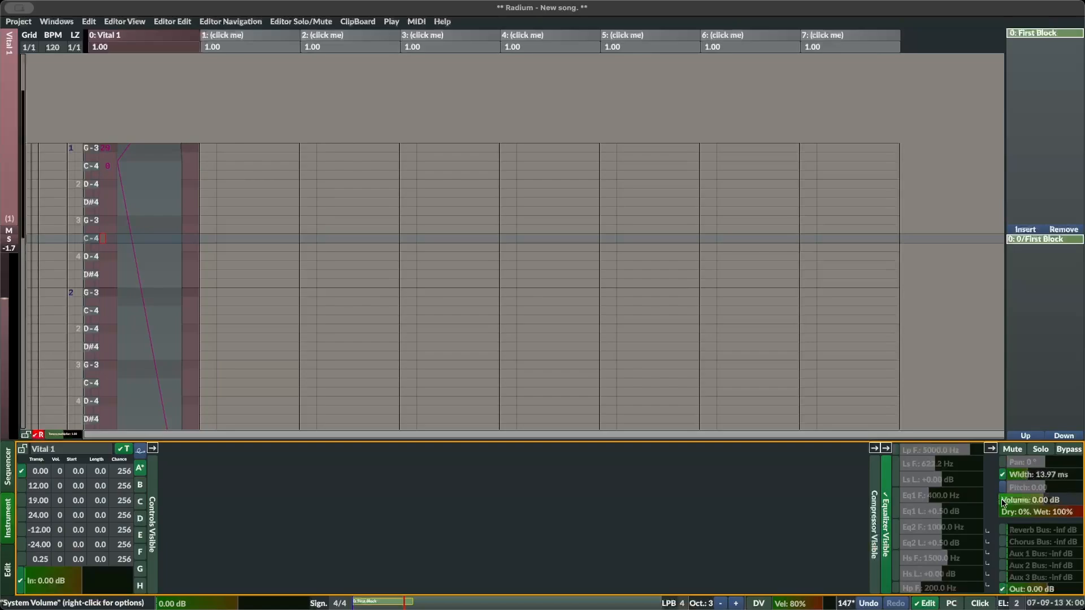
left_click(1004, 530)
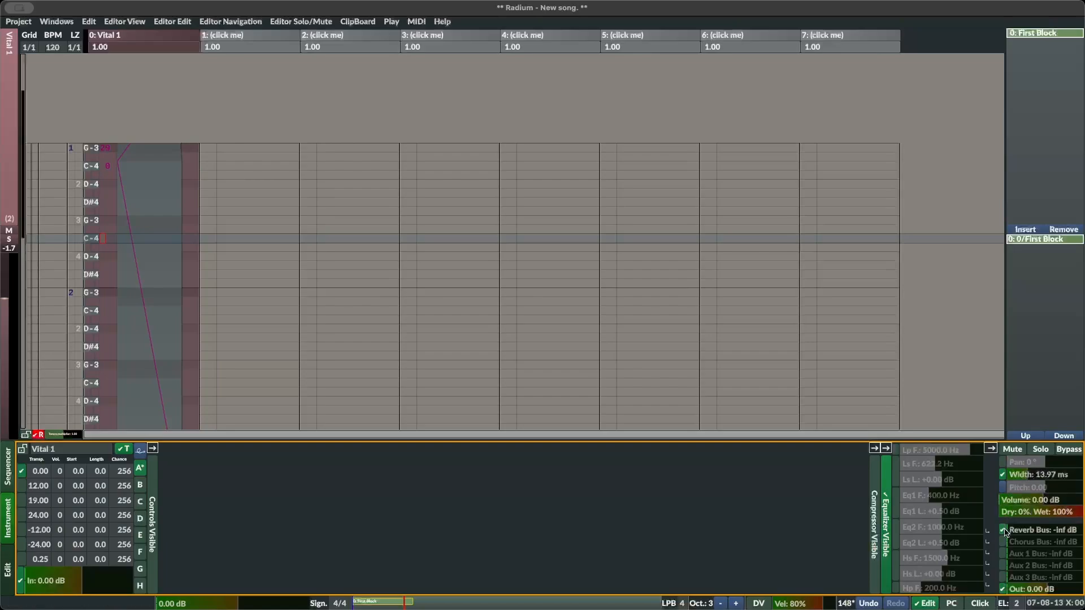
mouse_move(1031, 535)
left_mouse_down()
mouse_move(1057, 535)
mouse_move(1044, 535)
left_mouse_up()
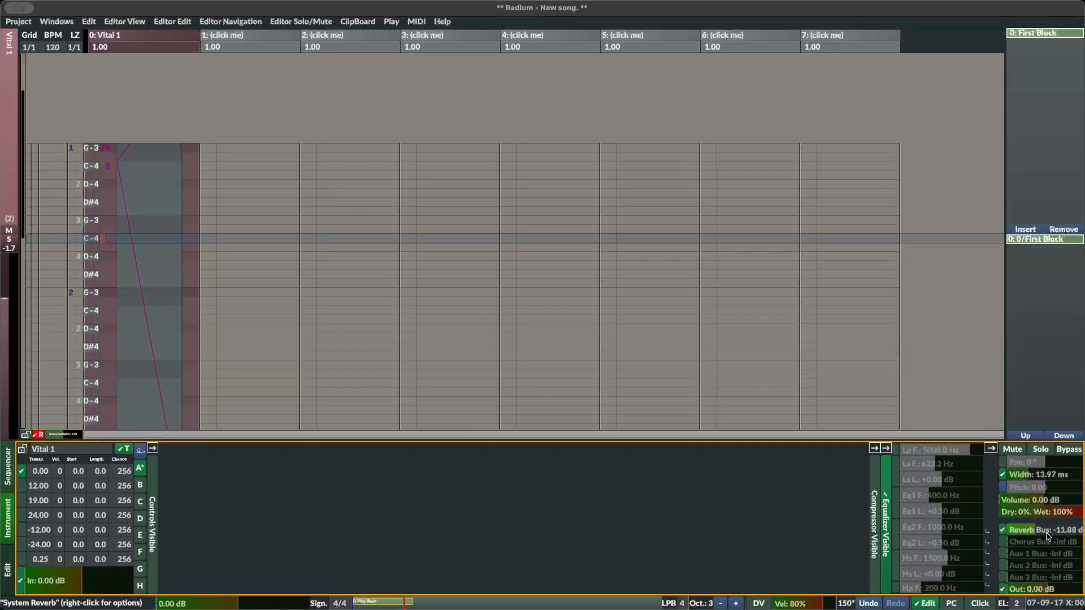
Try the Aux 1 and Chorus bus sends on and off, and raise the Reverb Bus send to about -7.47 dB.
left_click(1004, 557)
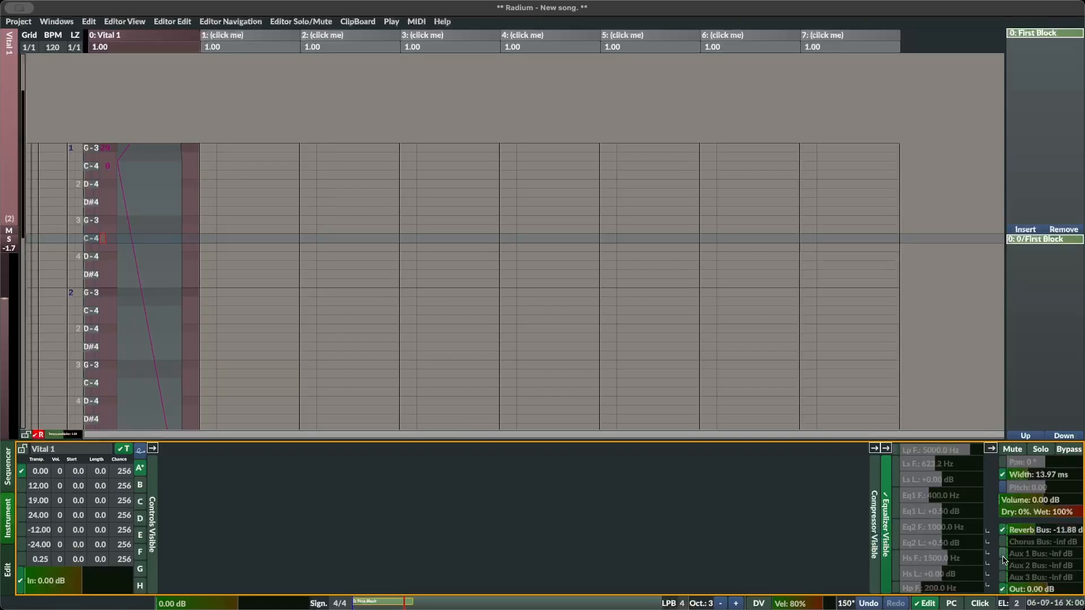
left_click(1004, 557)
left_click(1004, 542)
left_click(1004, 543)
left_click_drag(1020, 535, 1034, 533)
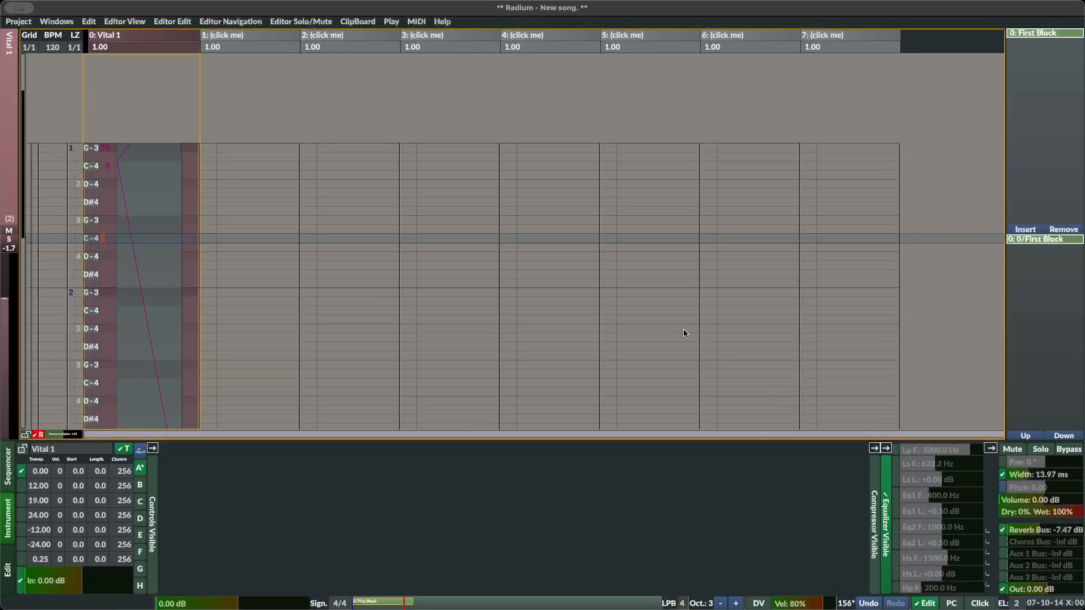
Play back the block and look through the notes and Filter 1 Cutoff automation across the four bars of track 0.
key("space")
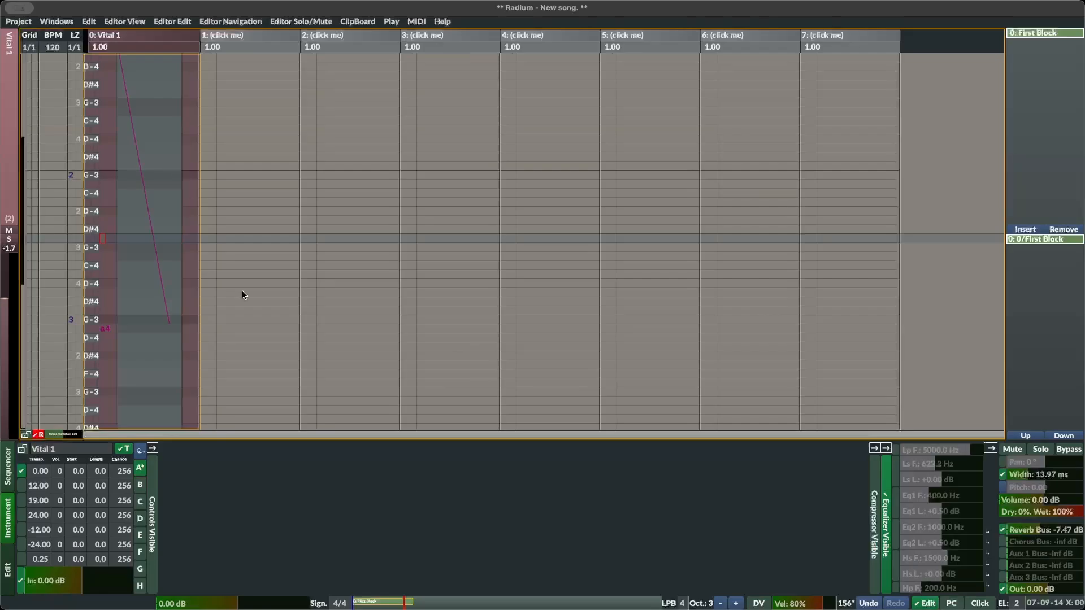
scroll(241, 291, "up", 4)
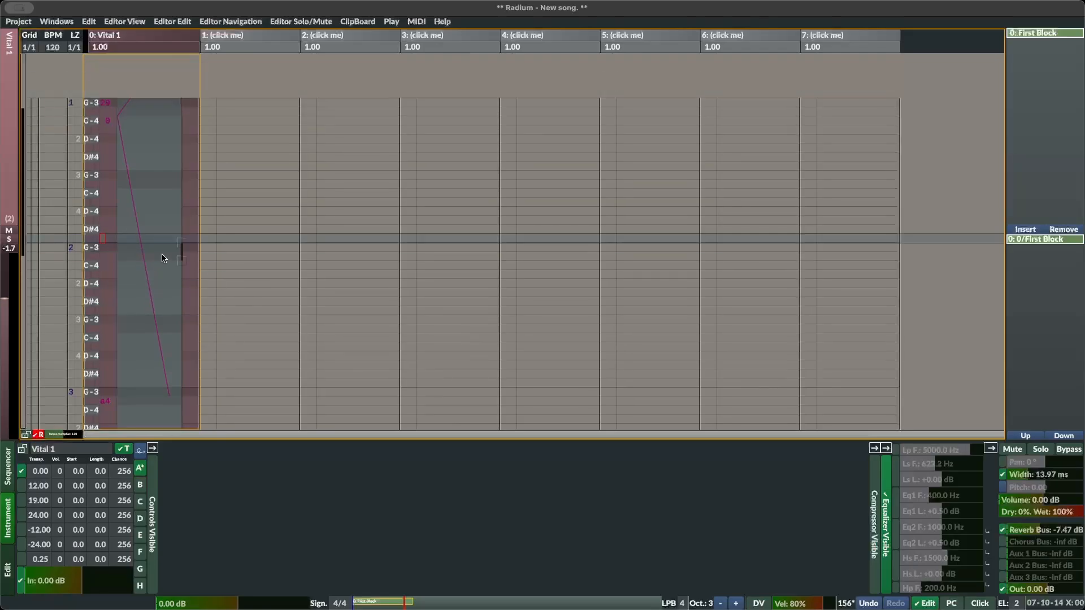
scroll(162, 259, "down", 9)
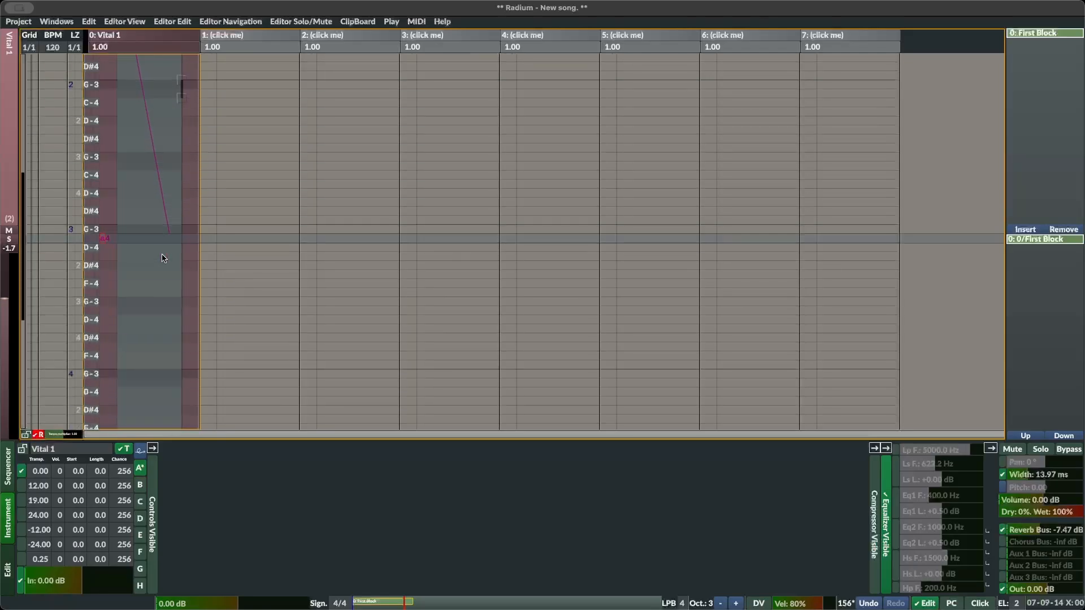
key("alt+Down")
key("alt+Down")
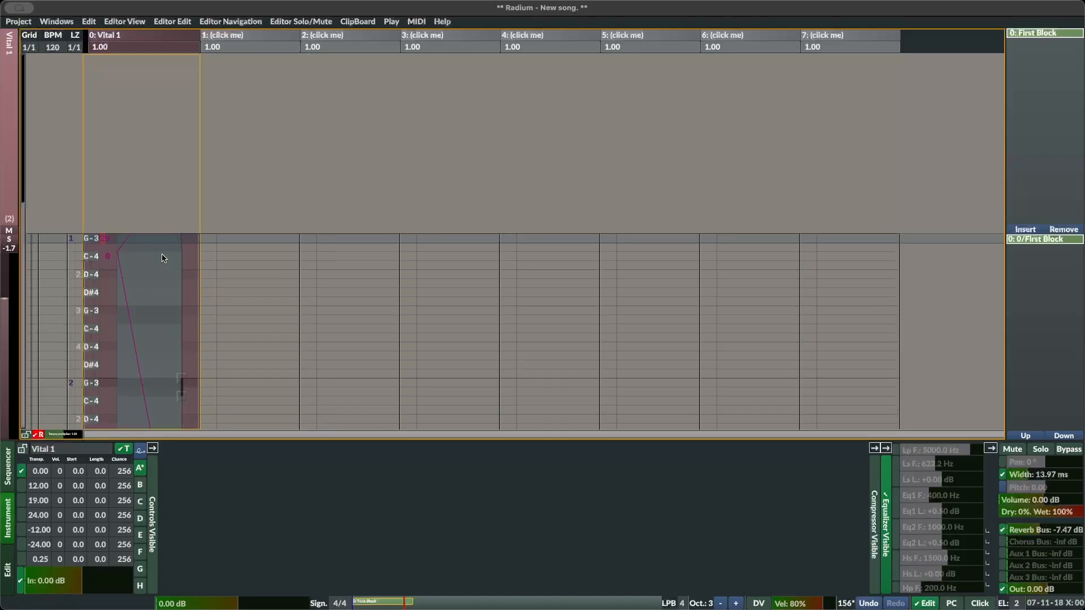
scroll(163, 258, "down", 1)
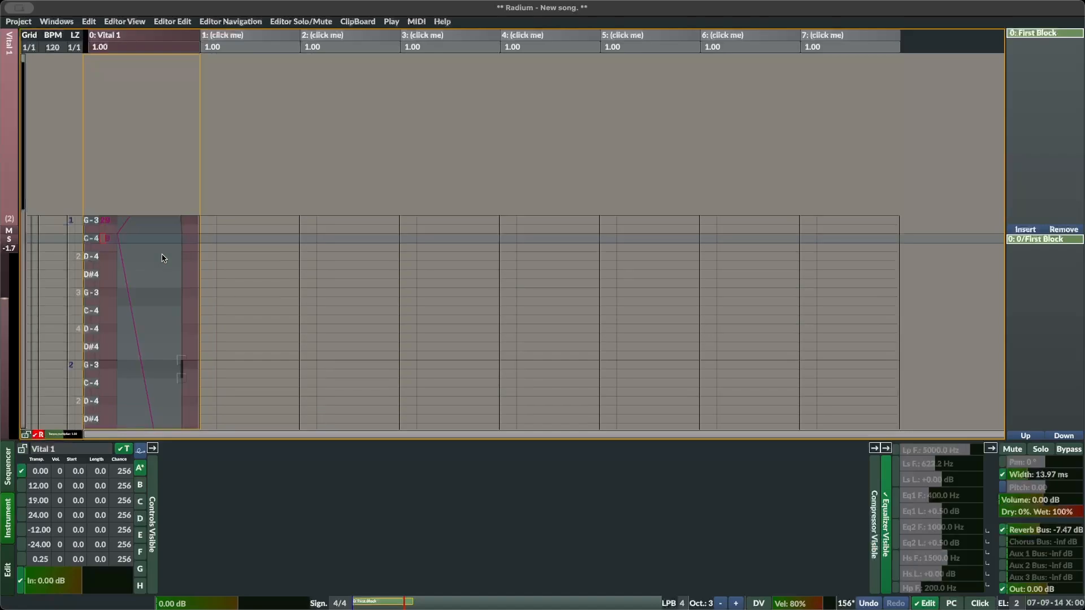
scroll(163, 258, "down", 1)
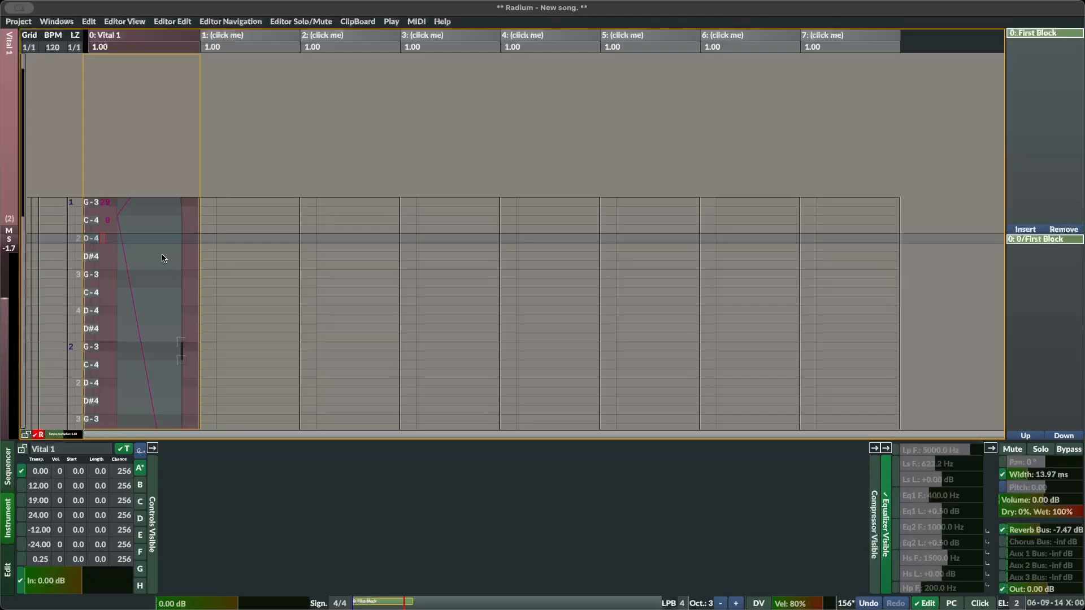
key("alt+Down")
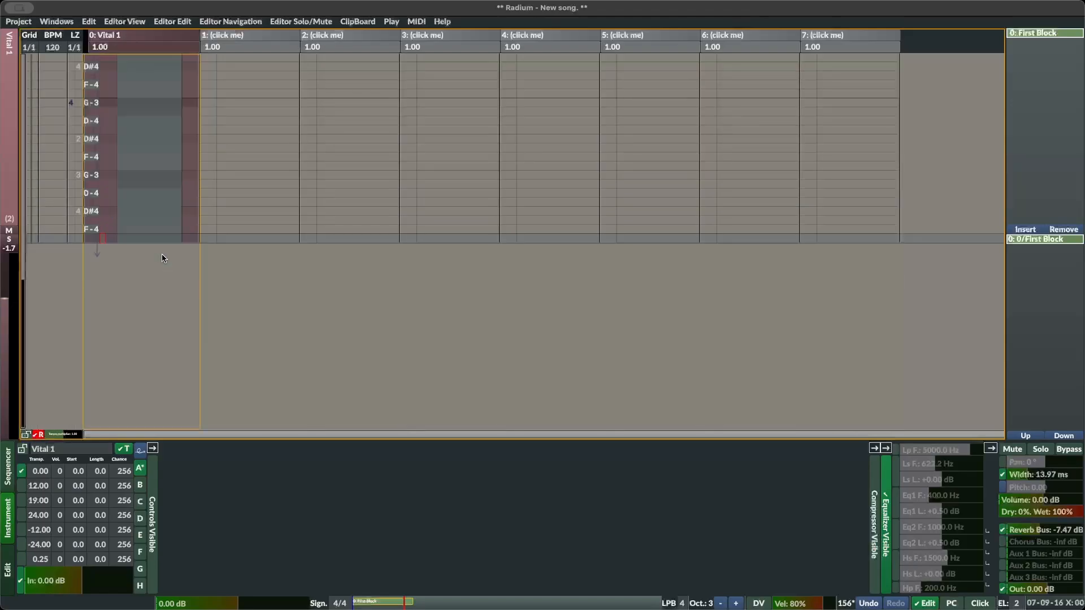
key("alt+Down")
scroll(163, 259, "down", 4)
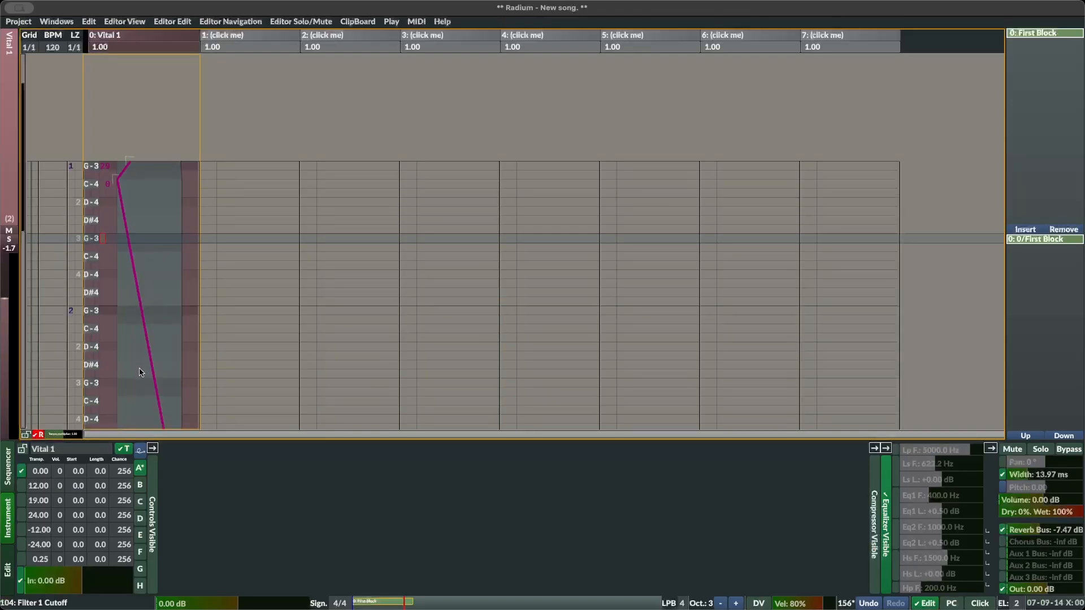
Insert a second instance of First Block in the main sequencer track and align its start with bar 5.
left_click(6, 469)
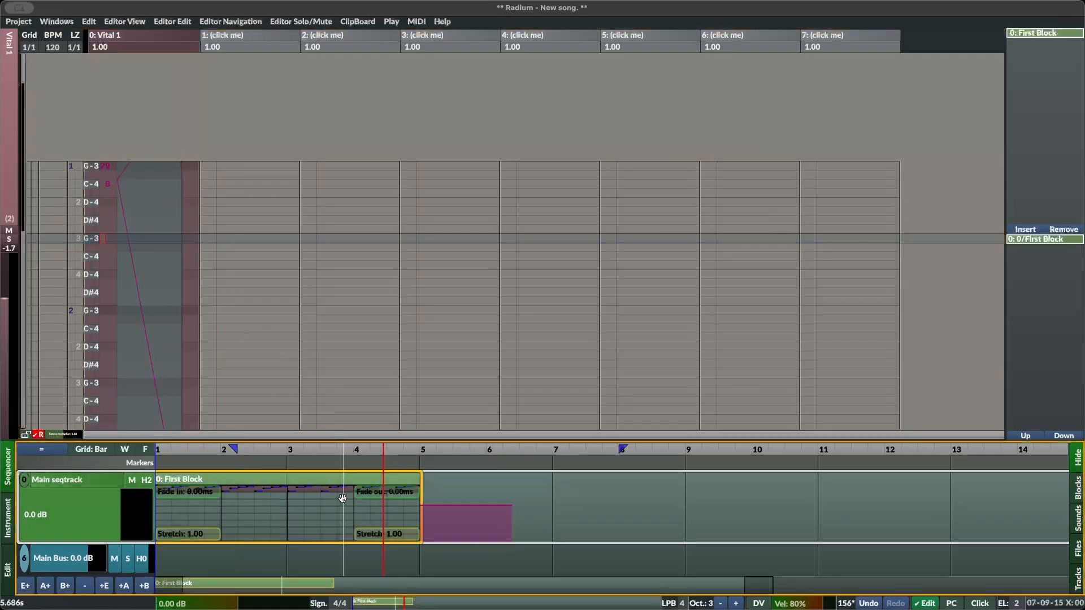
right_click(446, 487)
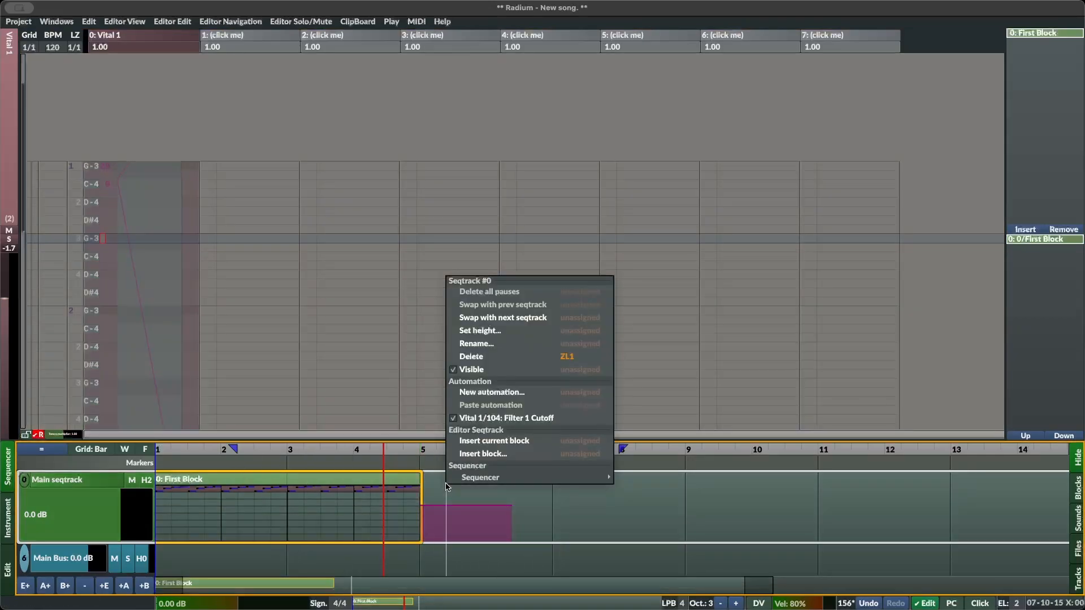
left_click(487, 455)
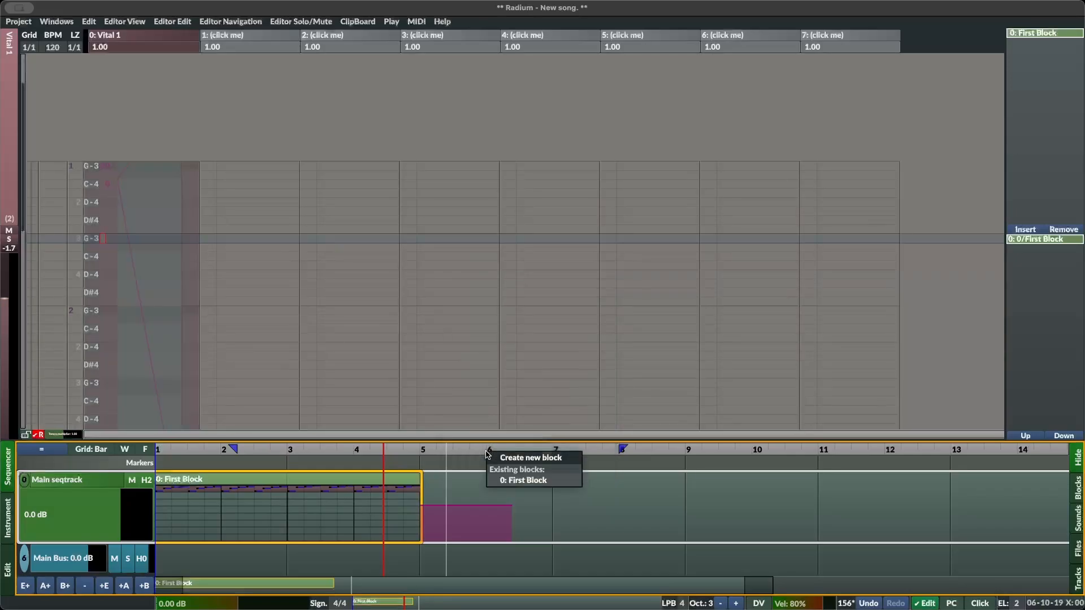
left_click(519, 484)
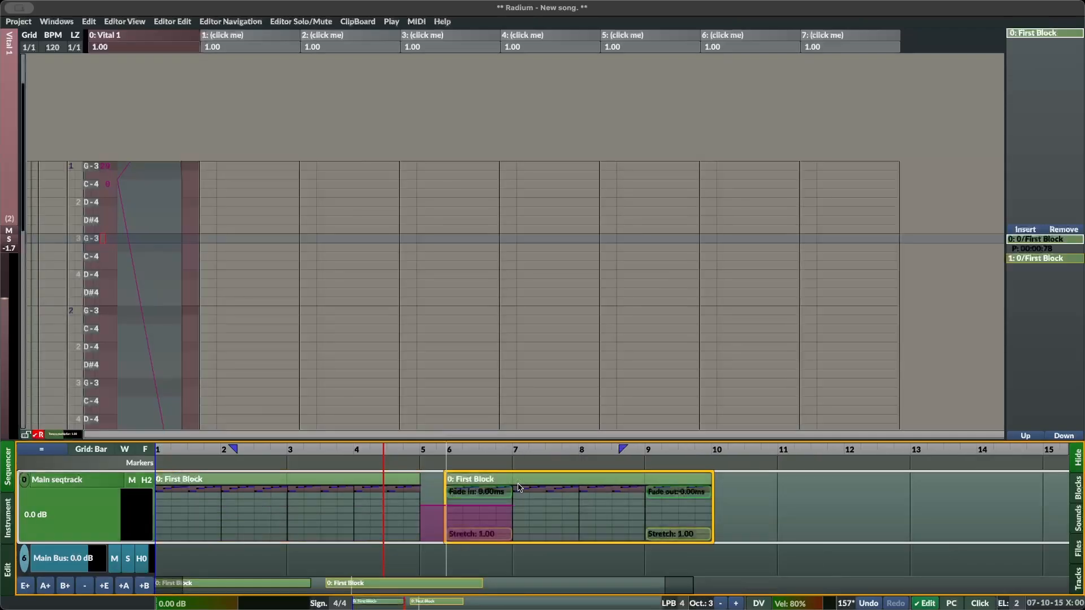
left_click_drag(613, 479, 586, 484)
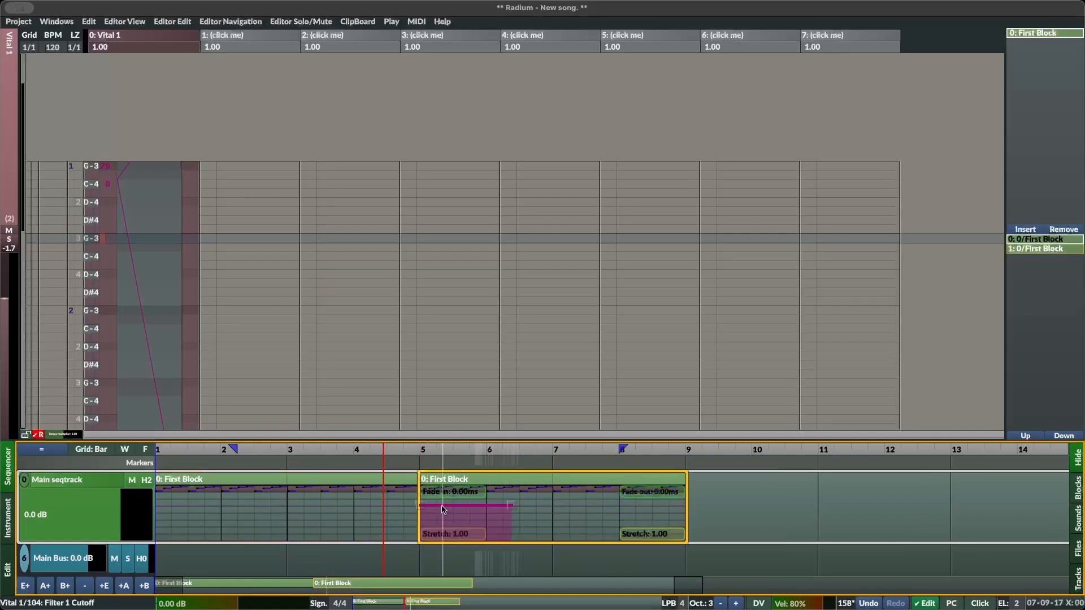
Stretch the sequencer's Filter 1 Cutoff automation from near zero at bar 1 to about 0.42 just past bar 9.
left_click_drag(421, 507, 162, 539)
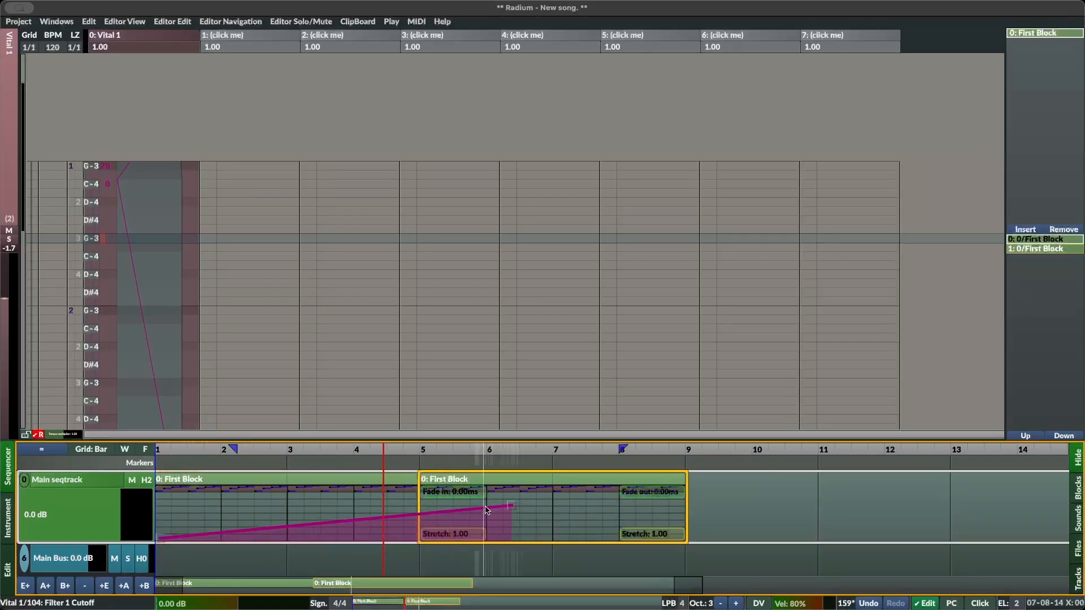
left_click_drag(511, 506, 704, 513)
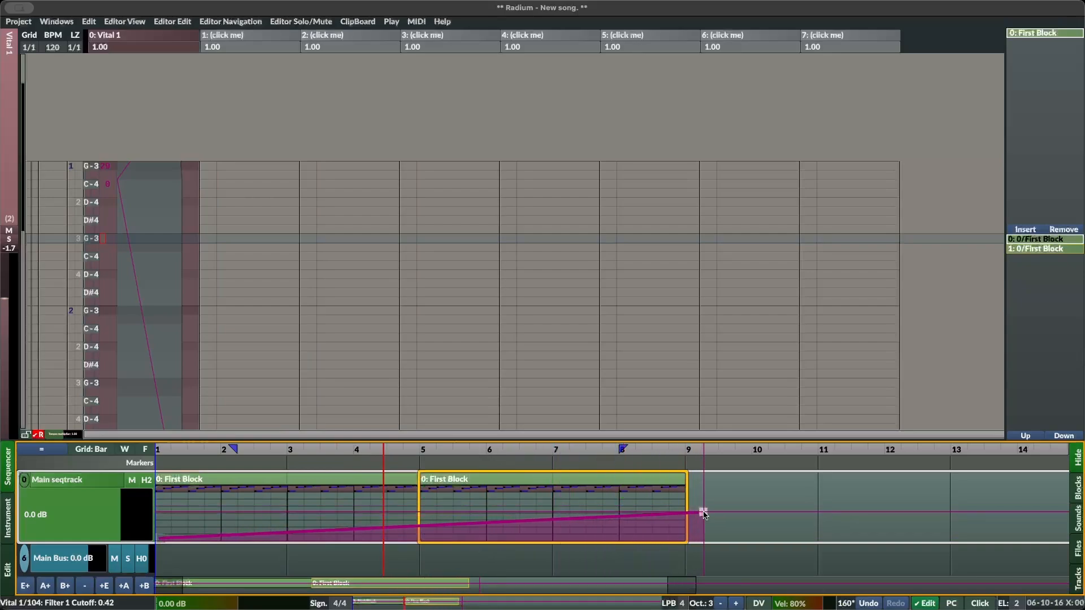
Nudge the cutoff automation's start point to bar 1, and insert a new empty block starting at bar 9 after the second First Block.
left_click_drag(160, 540, 158, 541)
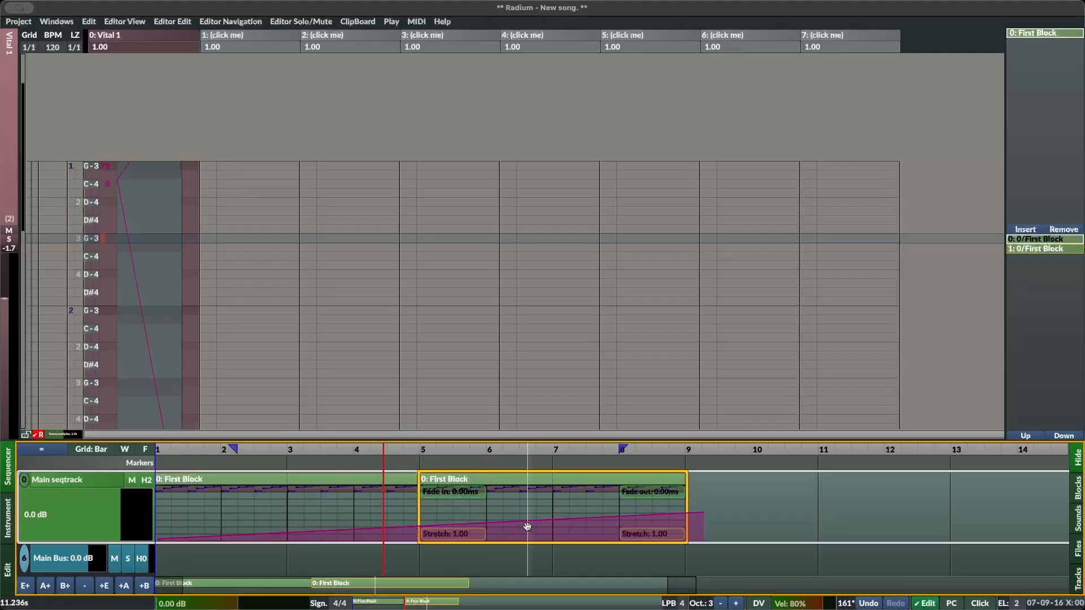
left_click(550, 484)
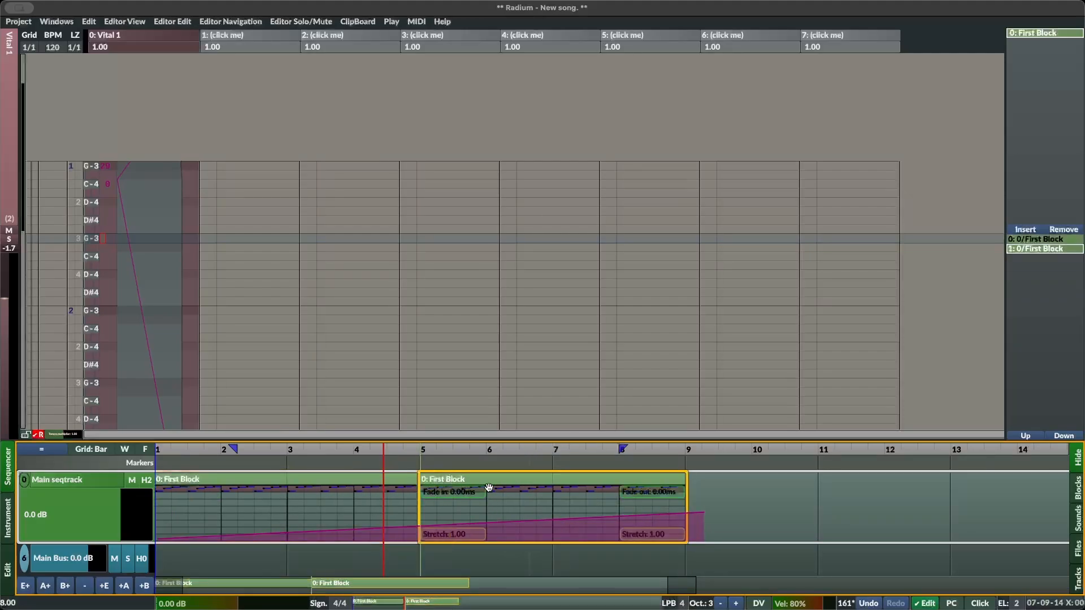
right_click(712, 483)
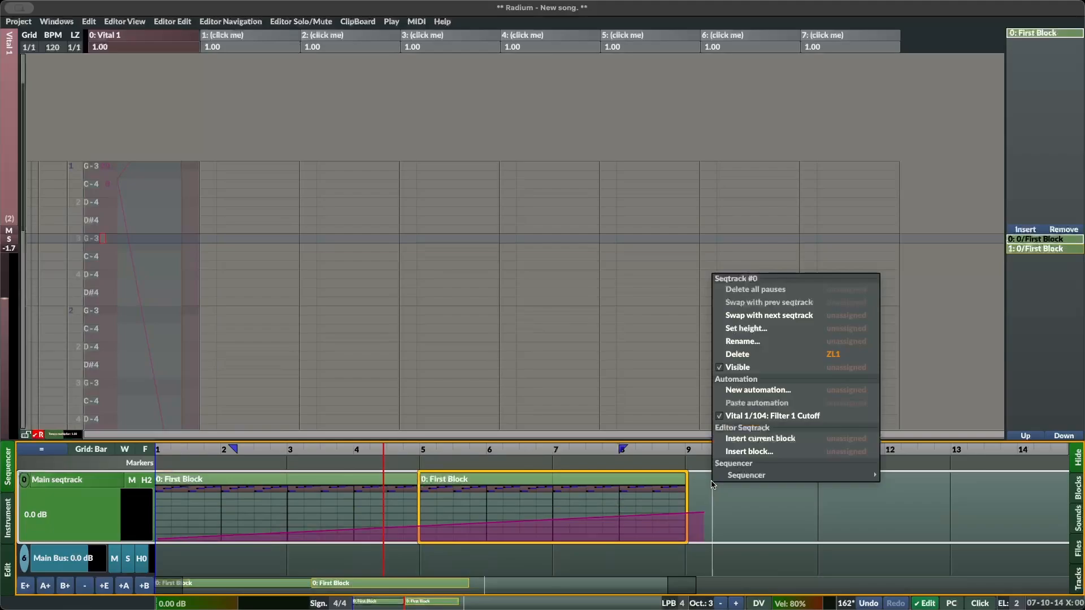
left_click(763, 456)
left_click(794, 459)
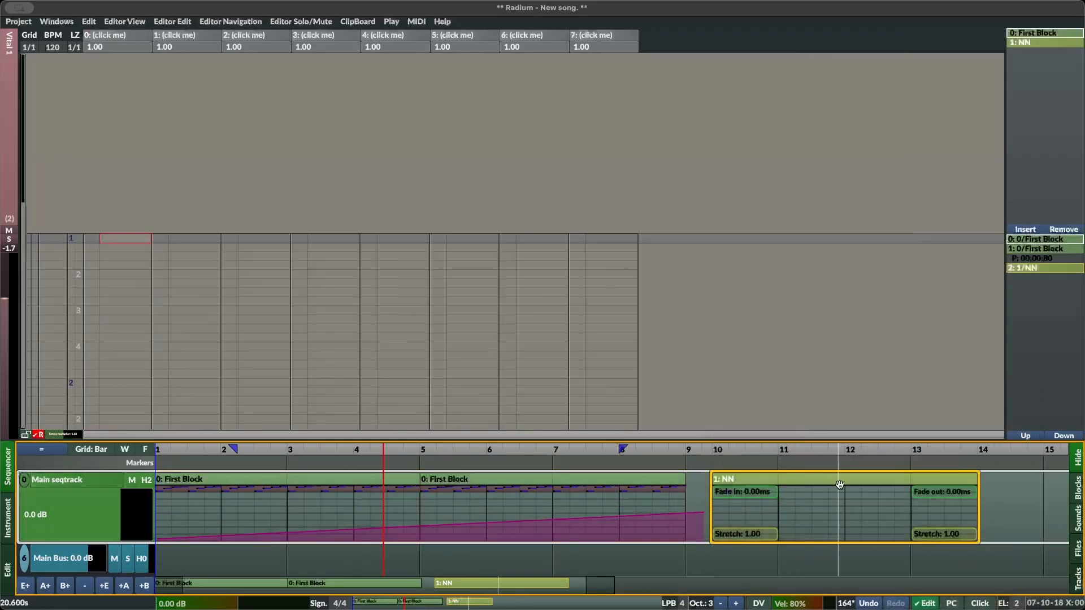
left_click_drag(838, 483, 812, 482)
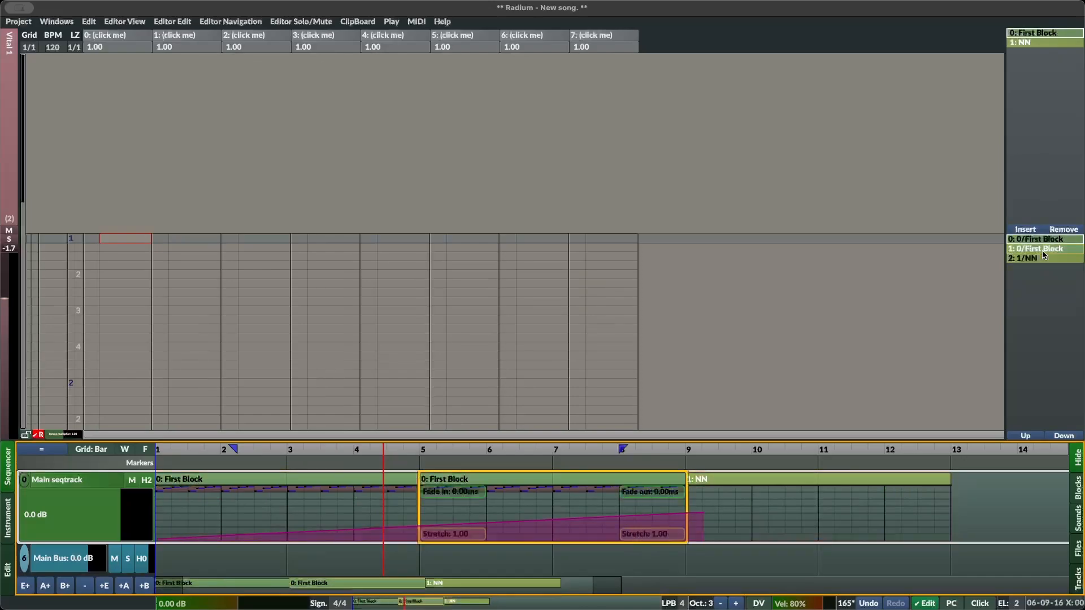
Try moving the NN block ahead of the second First Block in the sequencer, and return it to the end.
left_click_drag(812, 479, 526, 479)
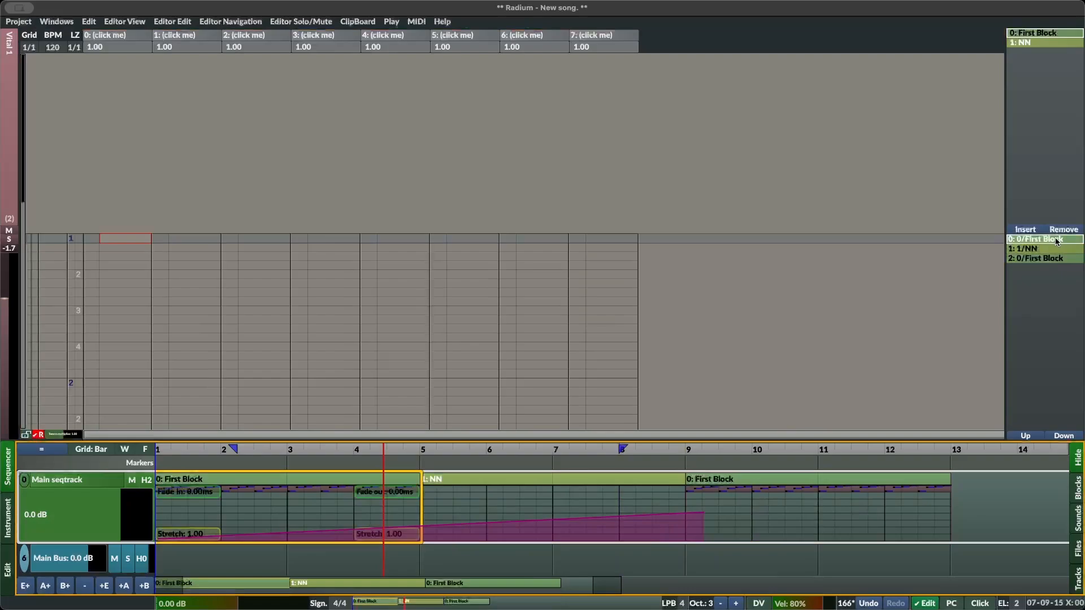
left_click_drag(545, 479, 755, 479)
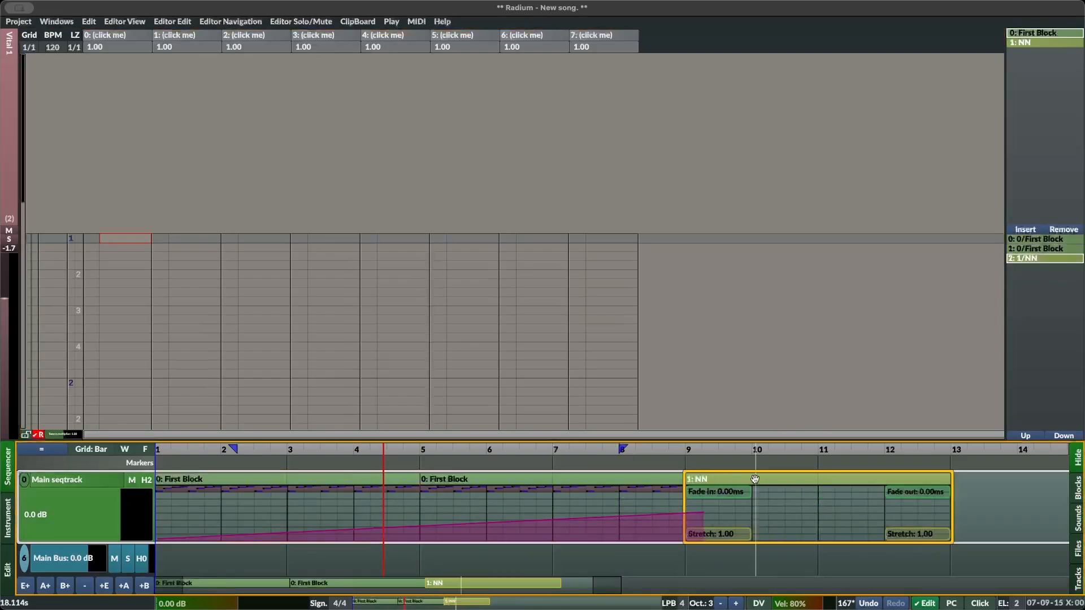
right_click(754, 480)
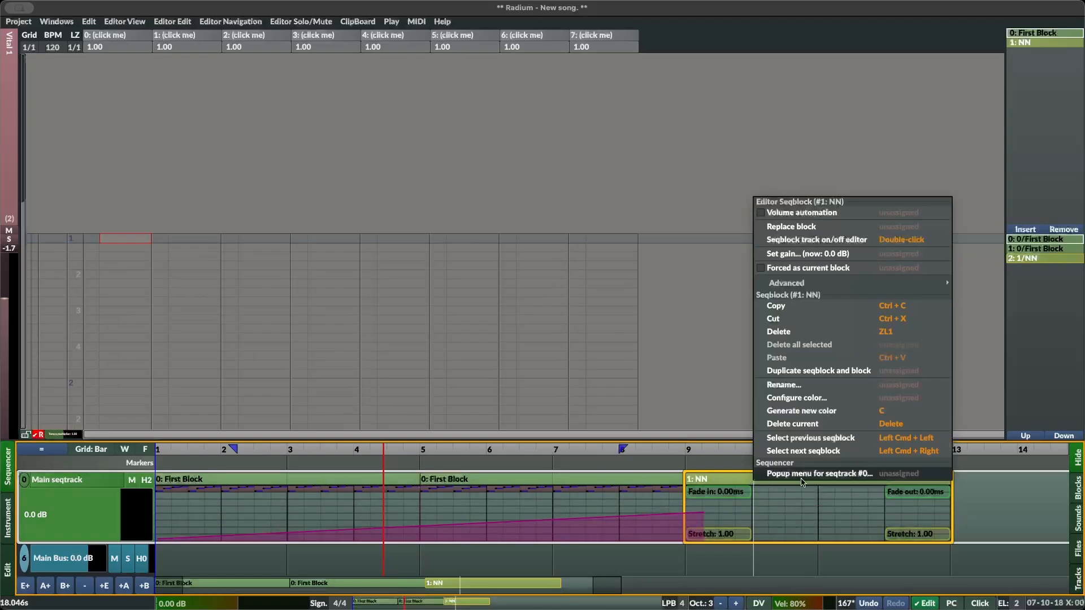
key("Escape")
Delete all three blocks from the sequencer track, and refill it with two First Blocks followed by NN.
left_click(721, 480)
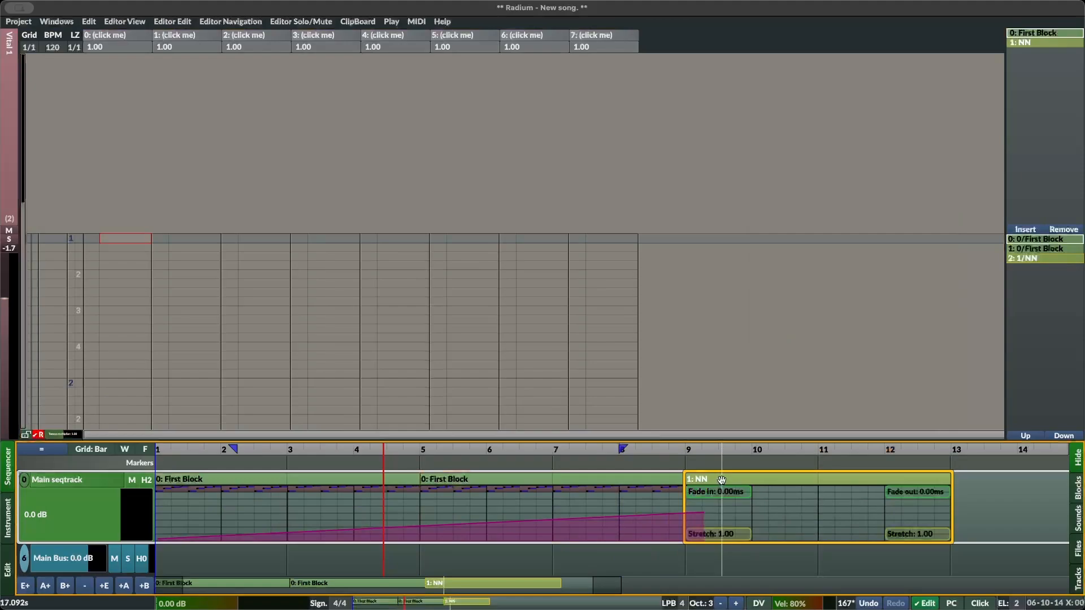
key("Delete")
key("Delete")
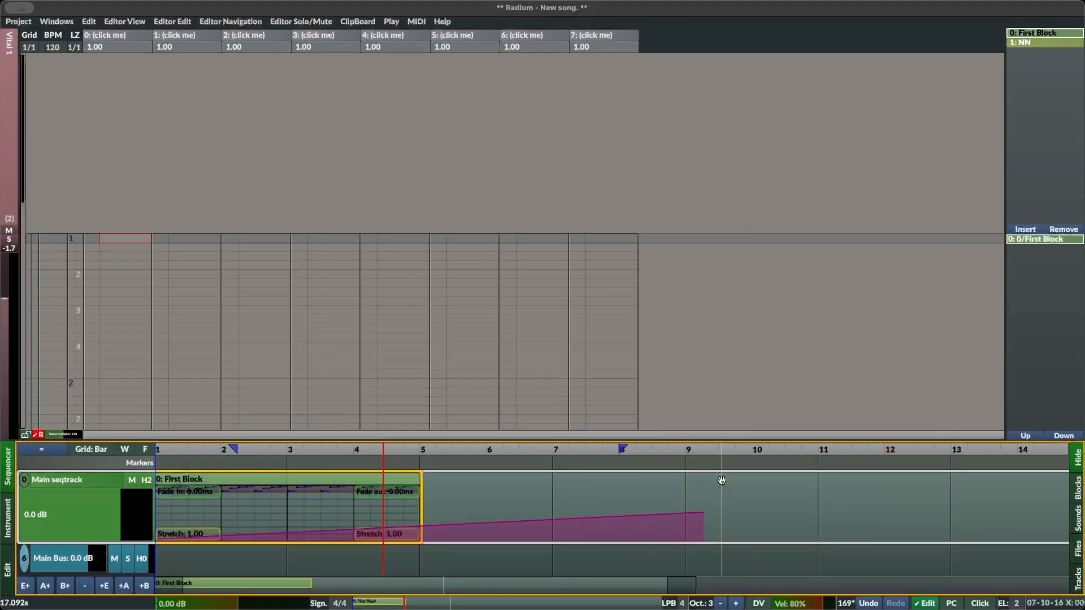
key("Delete")
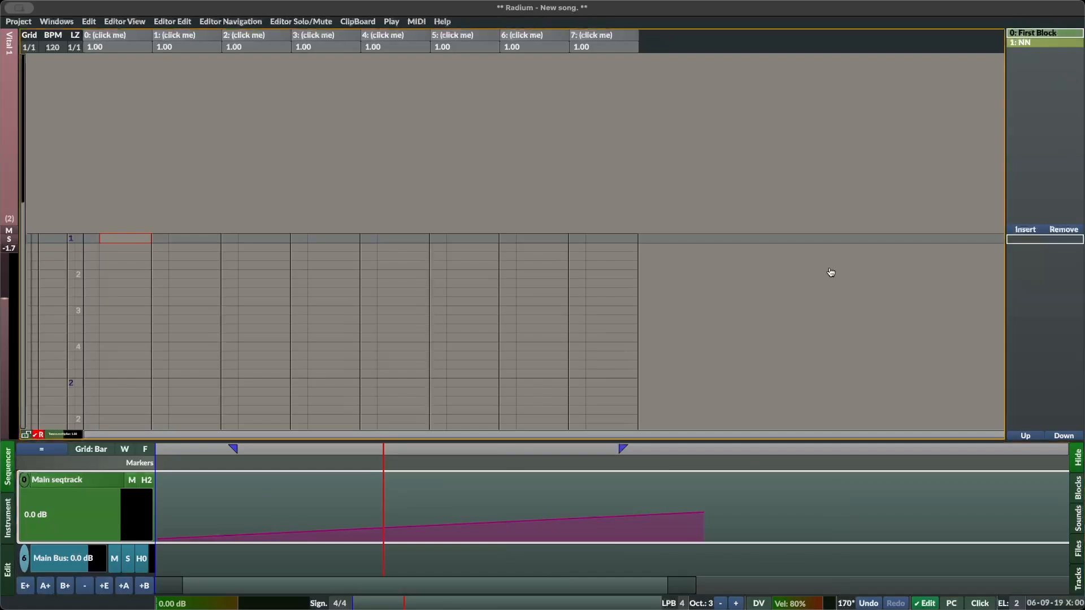
double_click(1047, 33)
double_click(1047, 34)
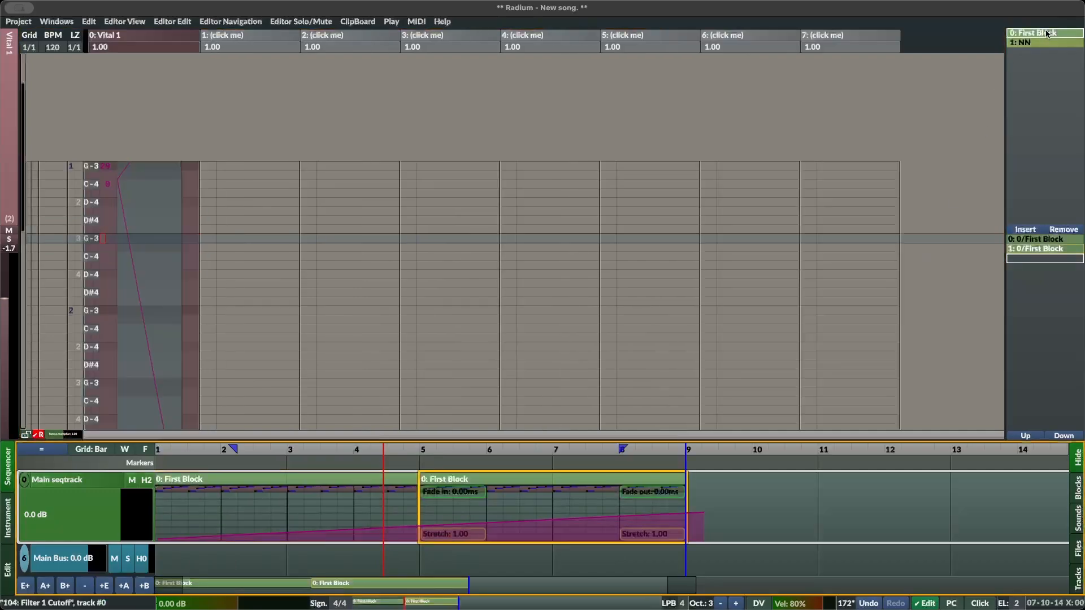
double_click(1045, 42)
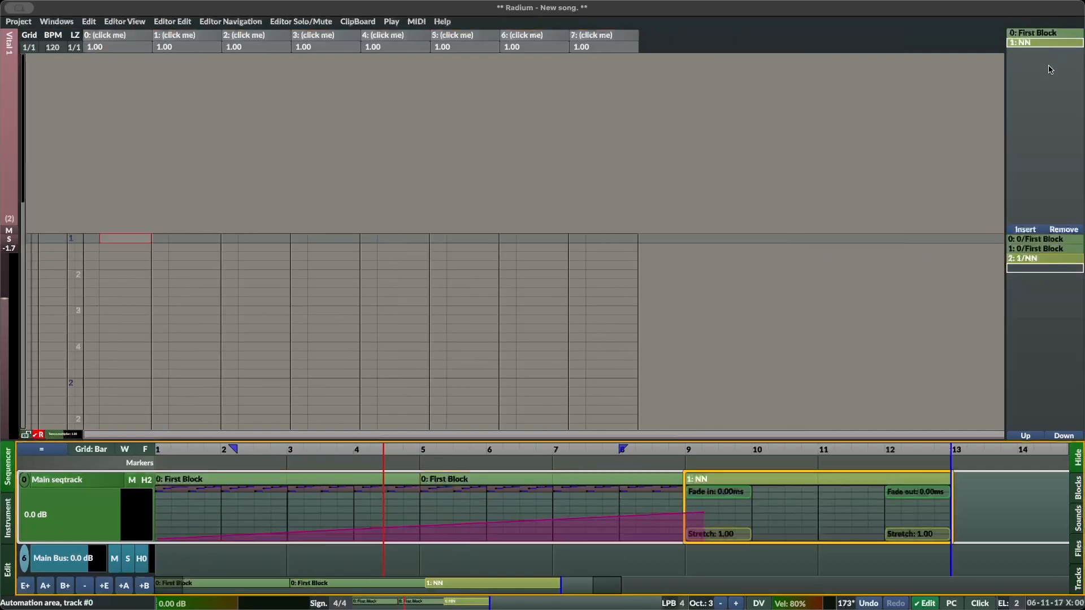
Switch between the two First Block instances in the sequencer, set the loop start to 0.00, and play the arrangement.
left_click(533, 511)
left_click(314, 484)
left_click(533, 478)
left_click(319, 479)
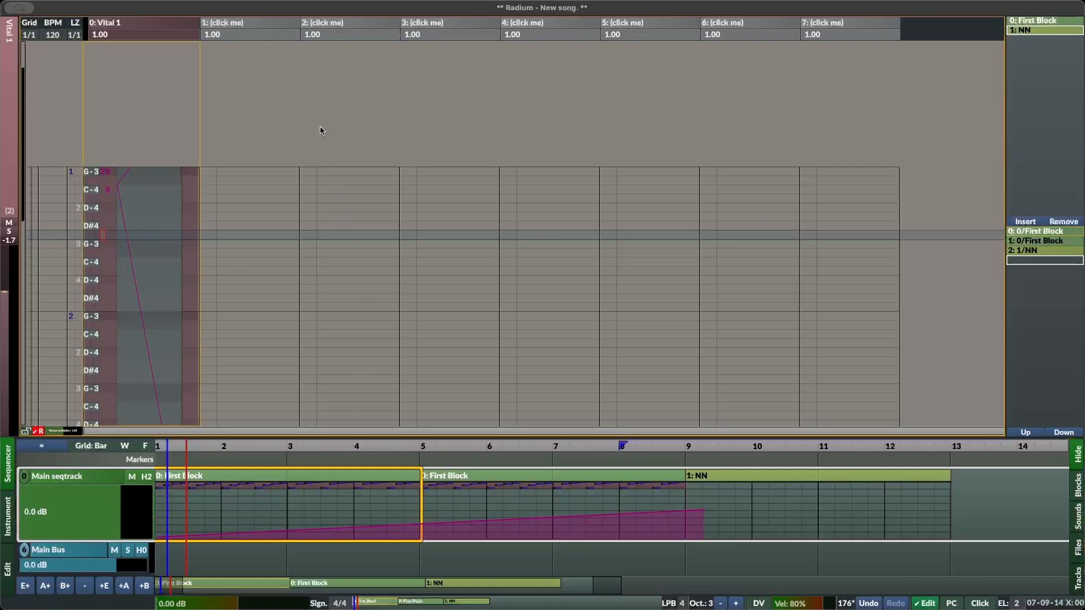
left_click_drag(160, 447, 156, 446)
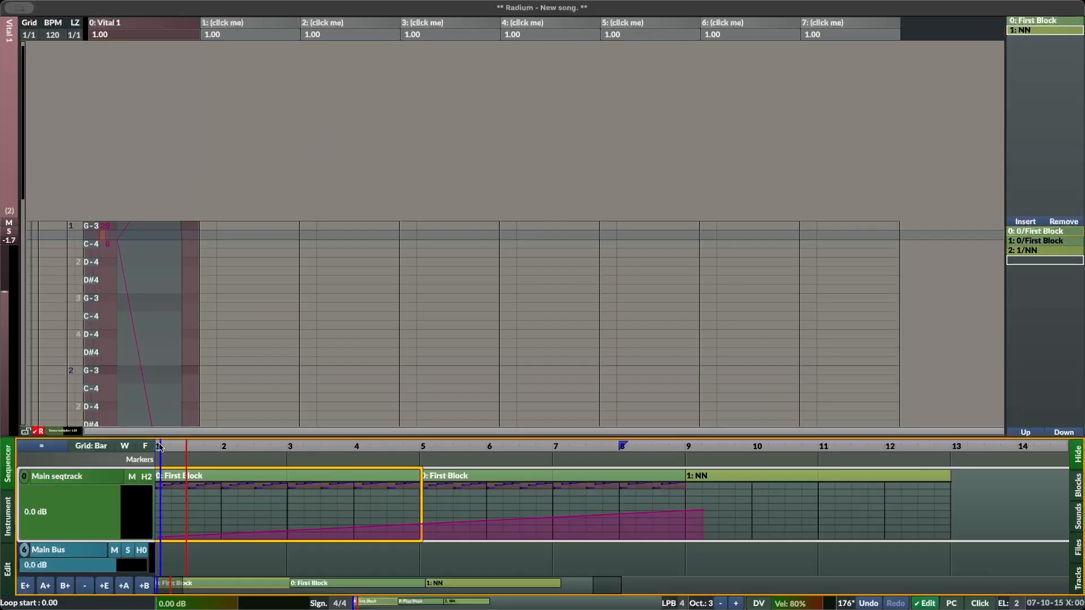
key("space")
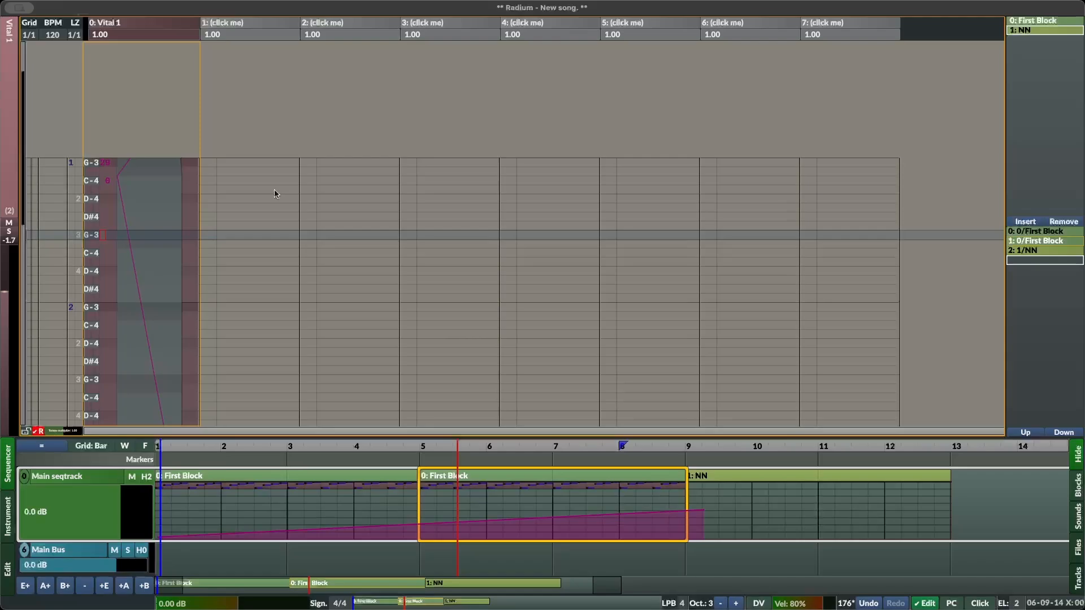
Show the mixer beside the editor and check which instruments and effects Modulator 1 is assigned to.
key("alt+m")
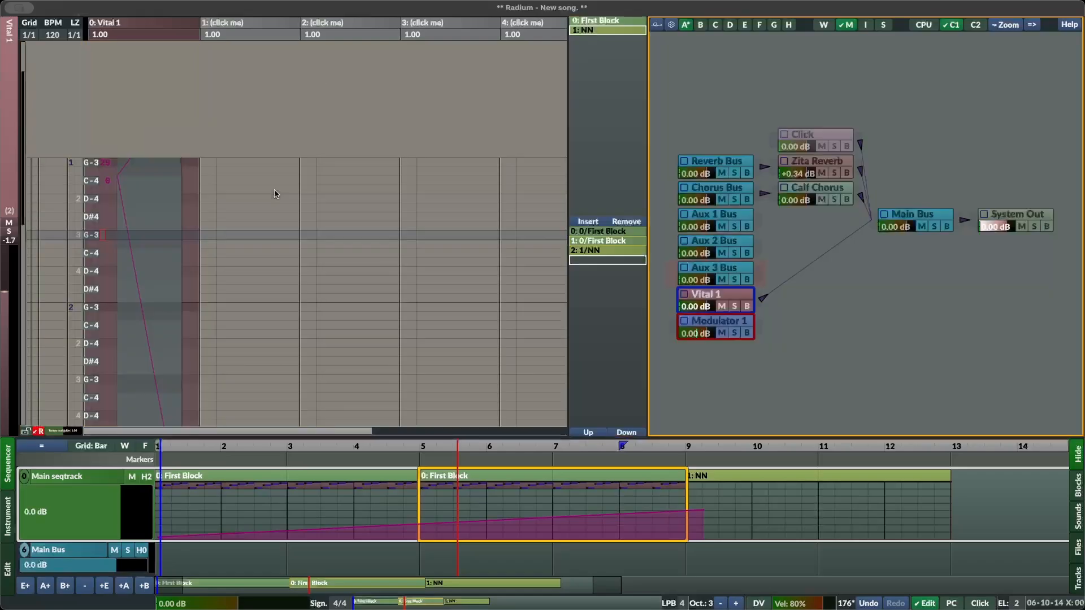
left_click(916, 218)
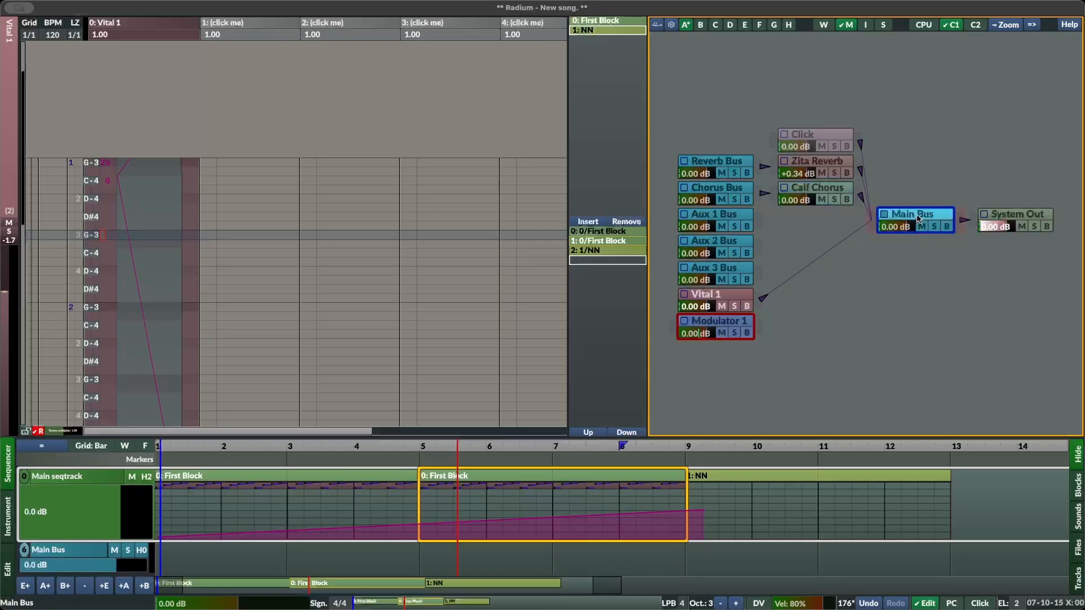
scroll(775, 339, "down", 1)
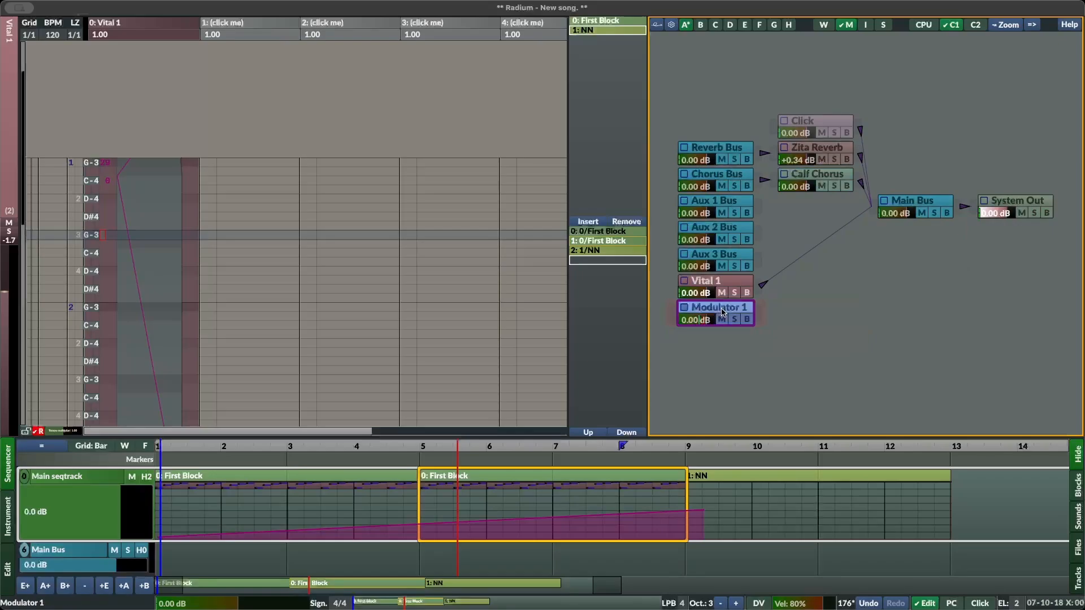
left_click(723, 312)
double_click(724, 312)
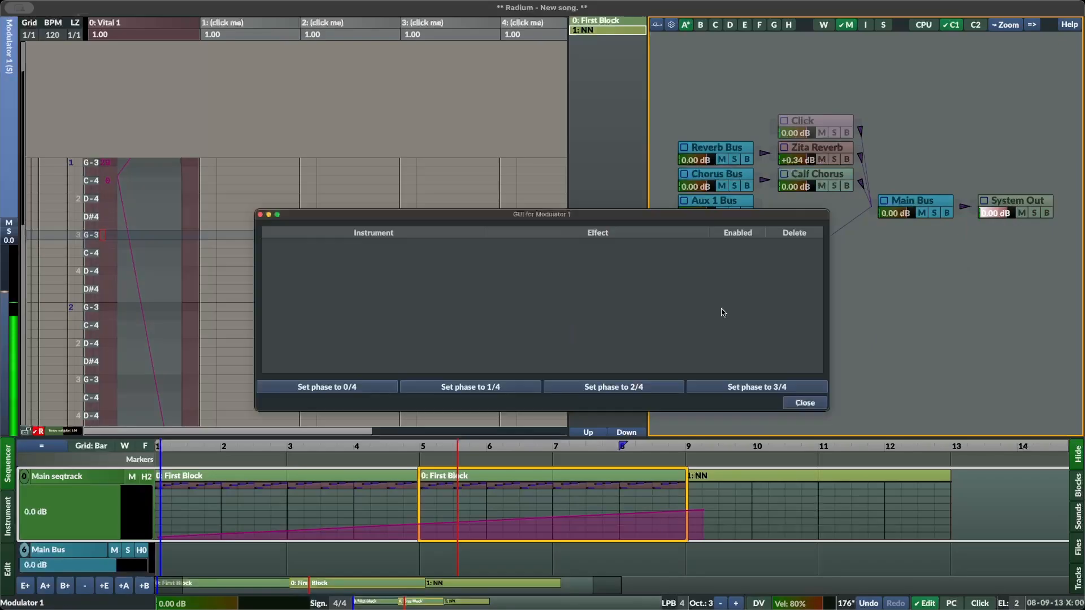
left_click(804, 402)
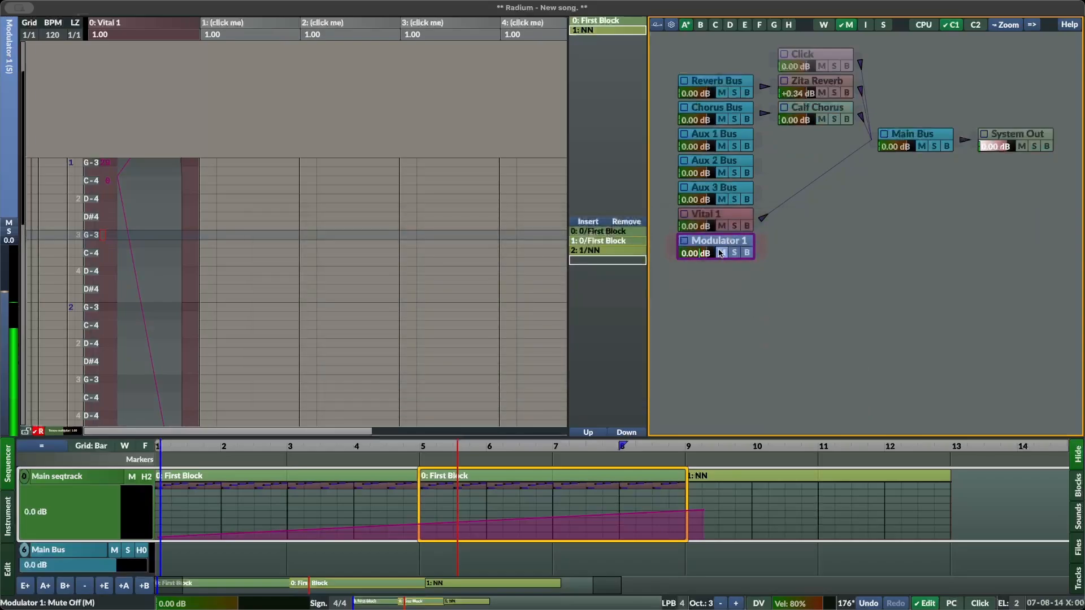
Show Modulator 1's instrument controls and delete the modulator from the mixer.
left_click(7, 513)
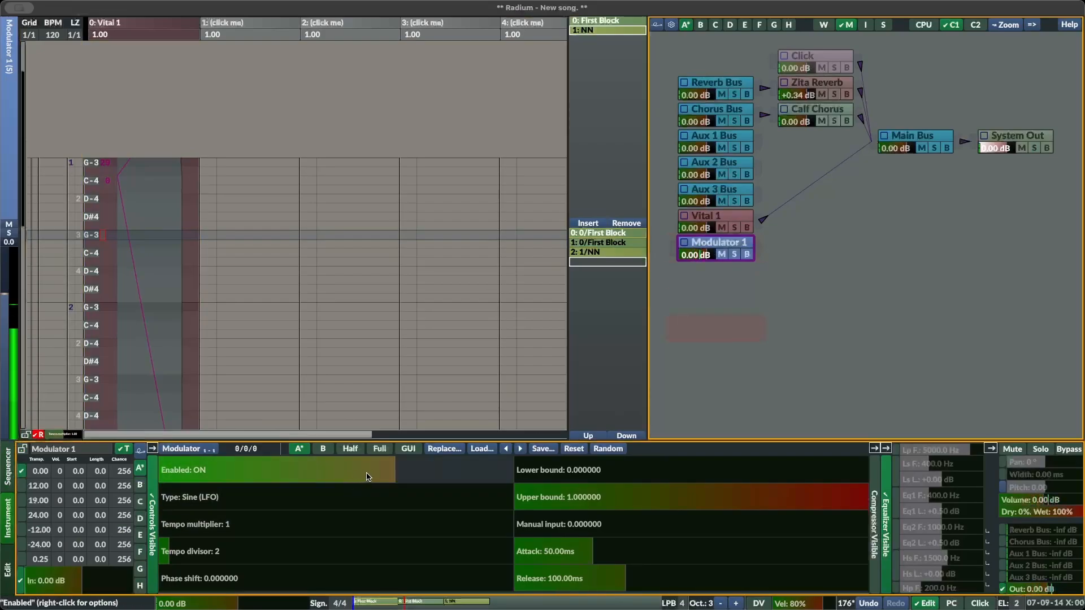
left_click_drag(367, 477, 389, 486)
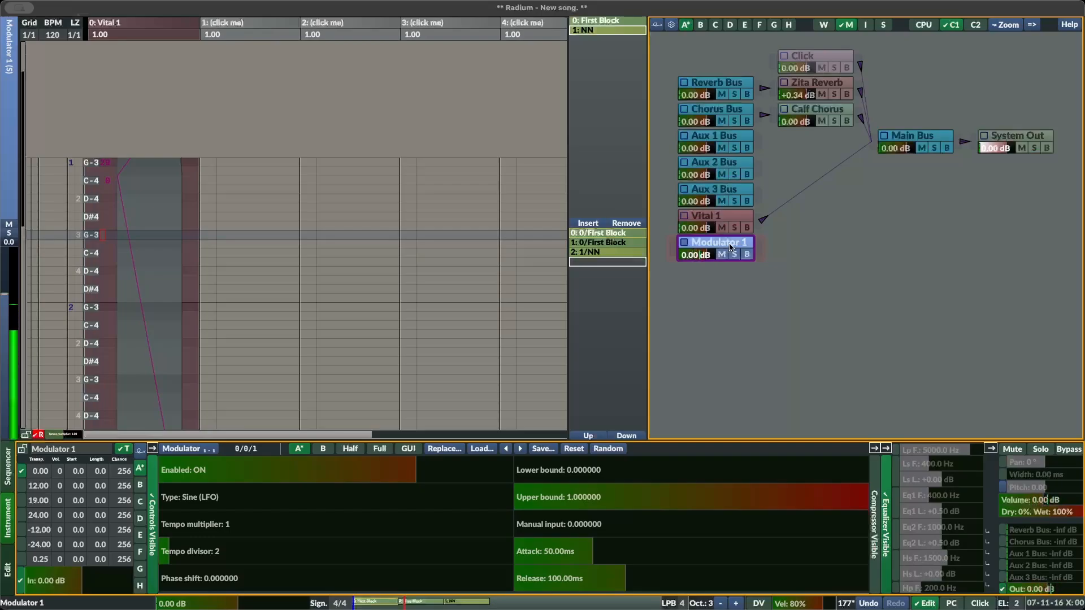
key("Delete")
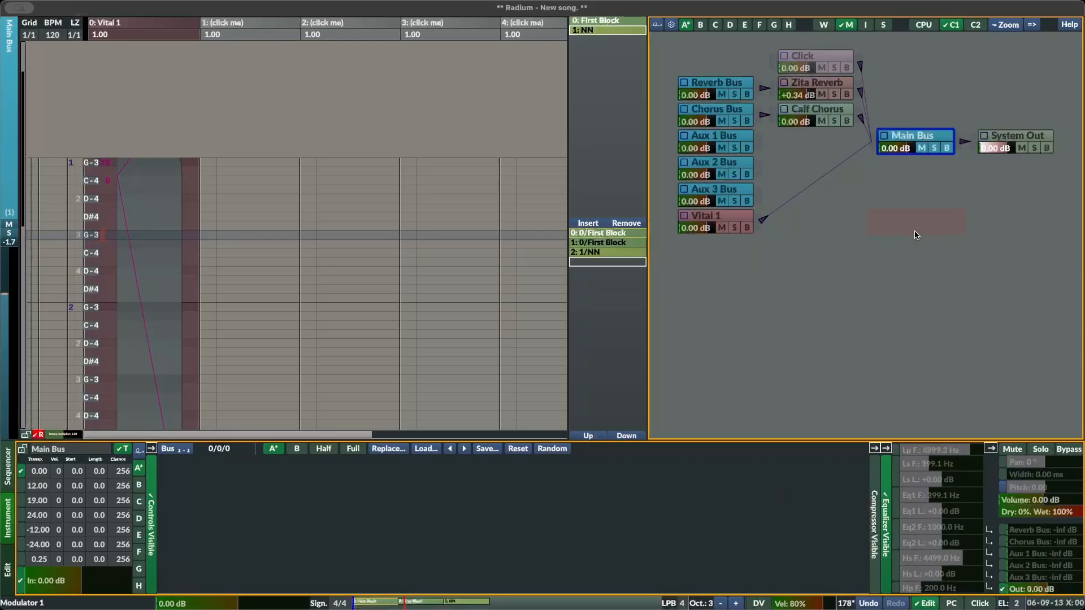
Disconnect Vital 1 from the Main Bus, play the song without that connection, and reconnect the two modules.
left_click(868, 115)
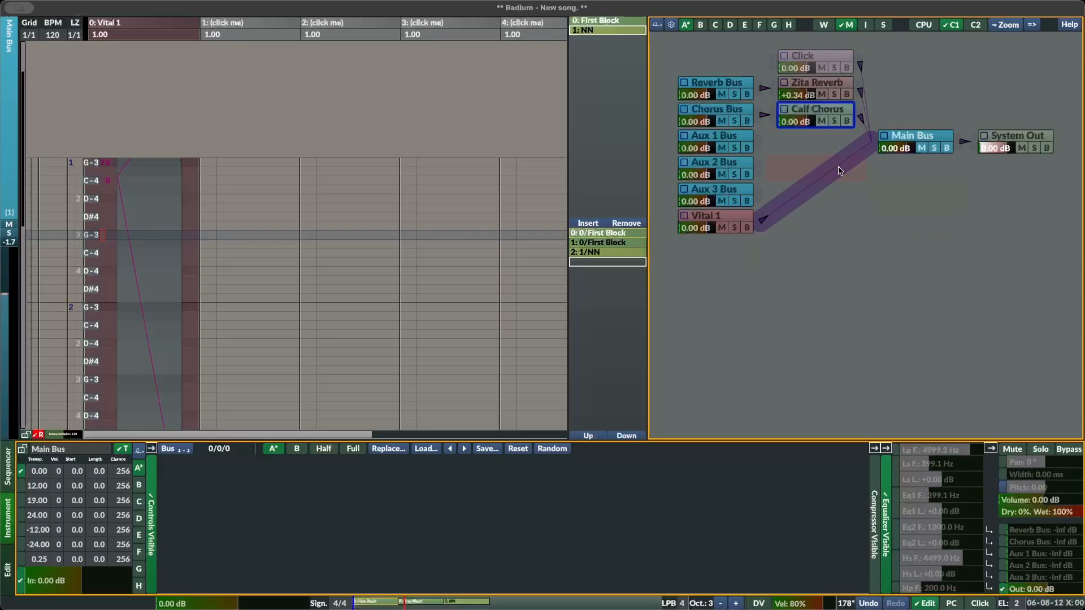
right_click(809, 185, "shift")
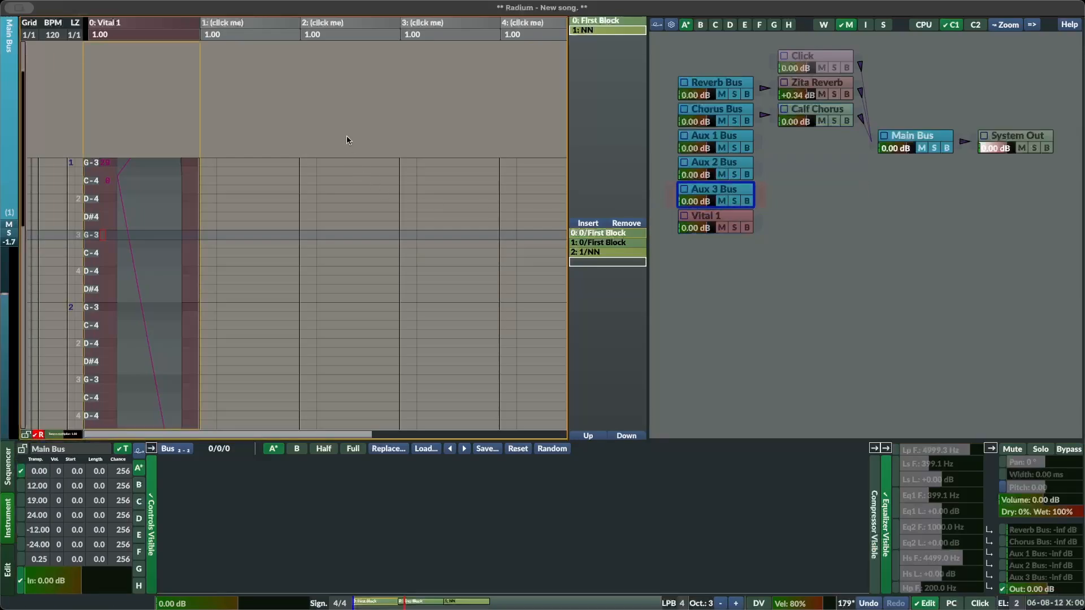
key("space")
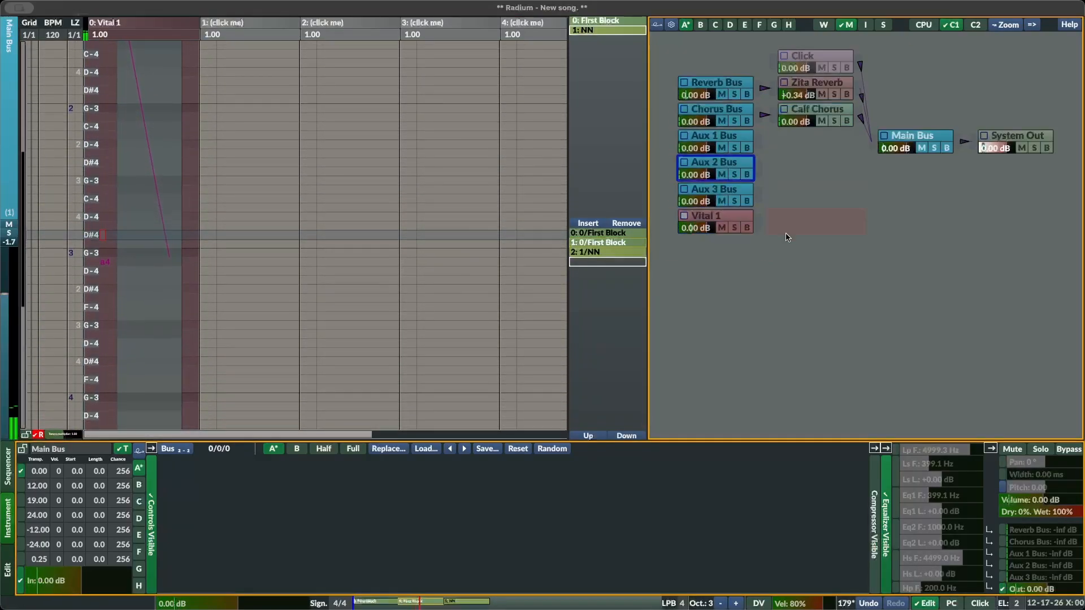
left_click_drag(763, 225, 875, 148)
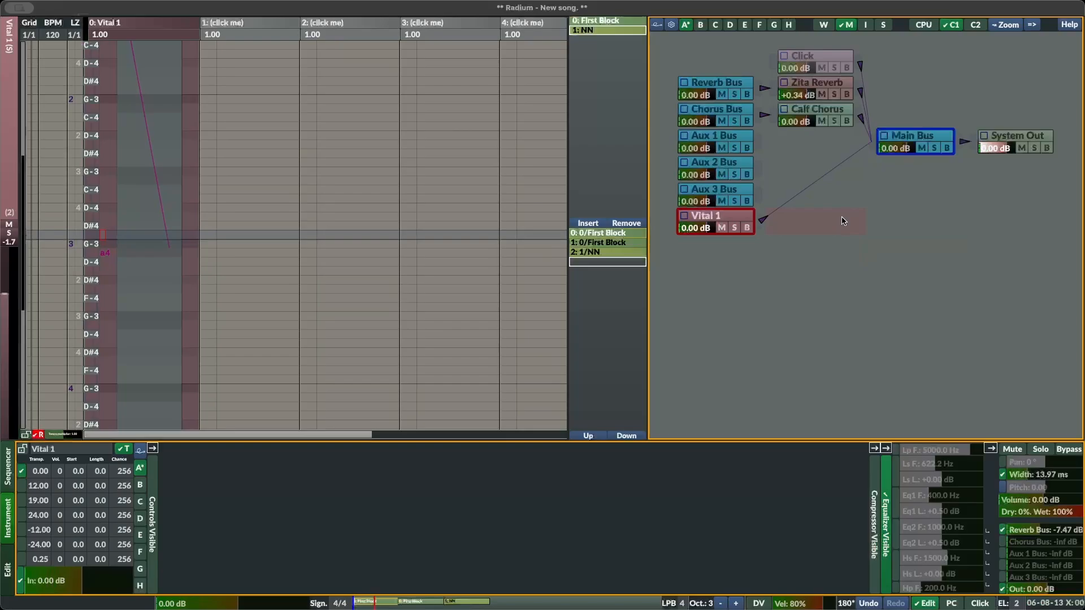
Search the plugin manager for reverb and add the Ladspa Plate reverb next to Vital 1 in the mixer.
right_click(843, 221)
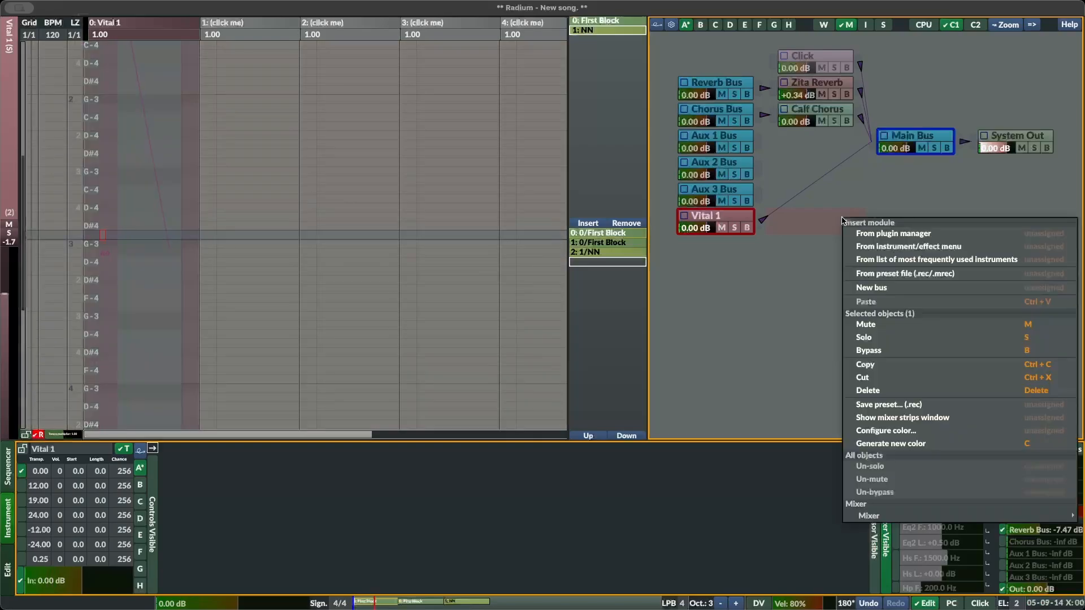
left_click(873, 234)
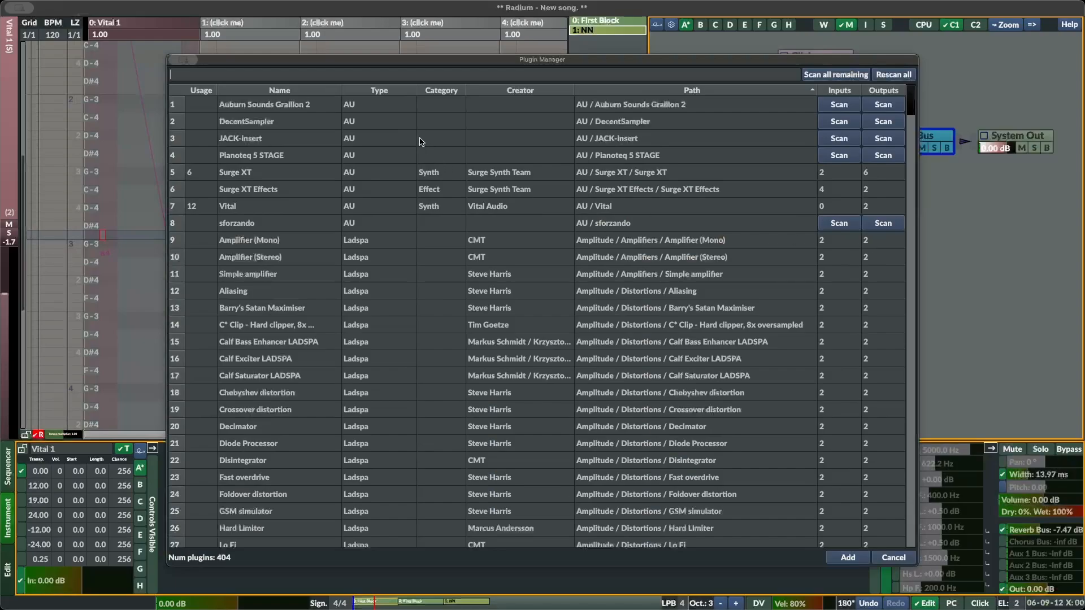
type("reverb")
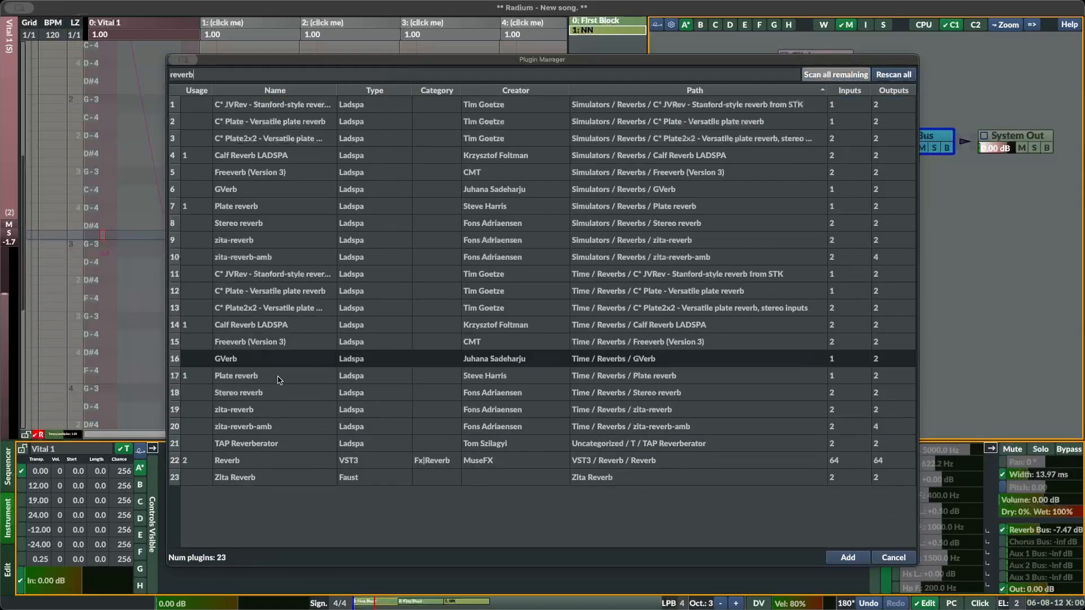
double_click(279, 381)
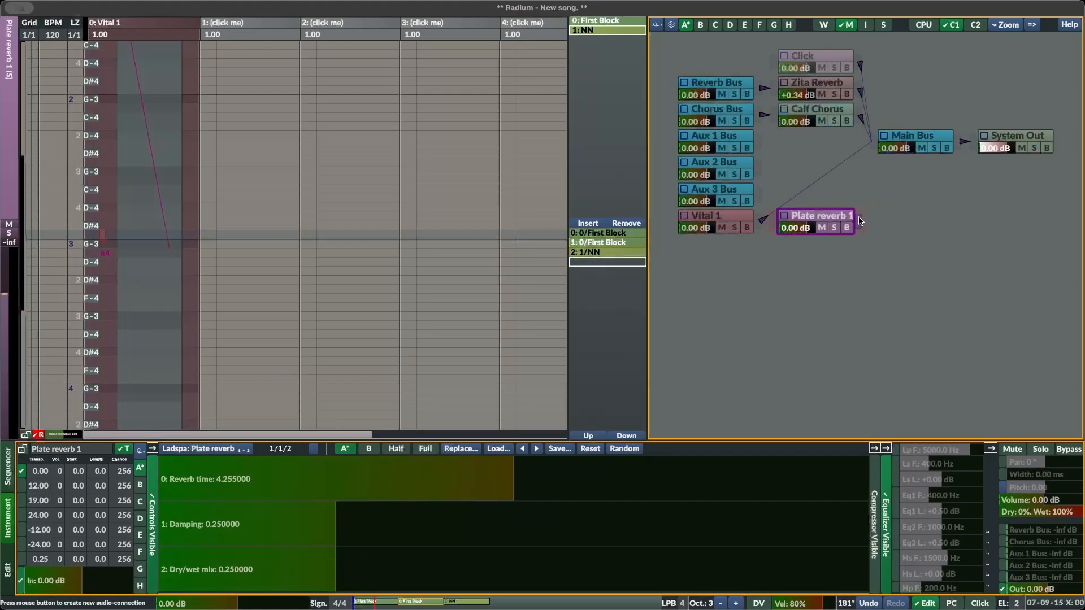
Connect Vital 1 to the plate reverb and the reverb to the Main Bus, place it beneath the Main Bus, and start playback.
left_click_drag(759, 222, 877, 146)
left_click(849, 218)
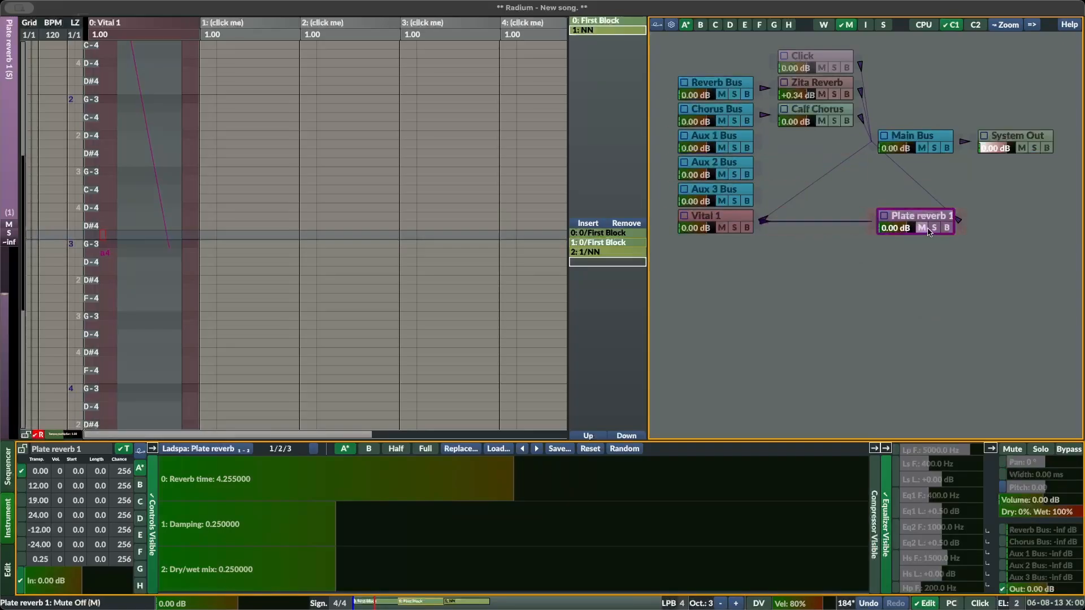
key("space")
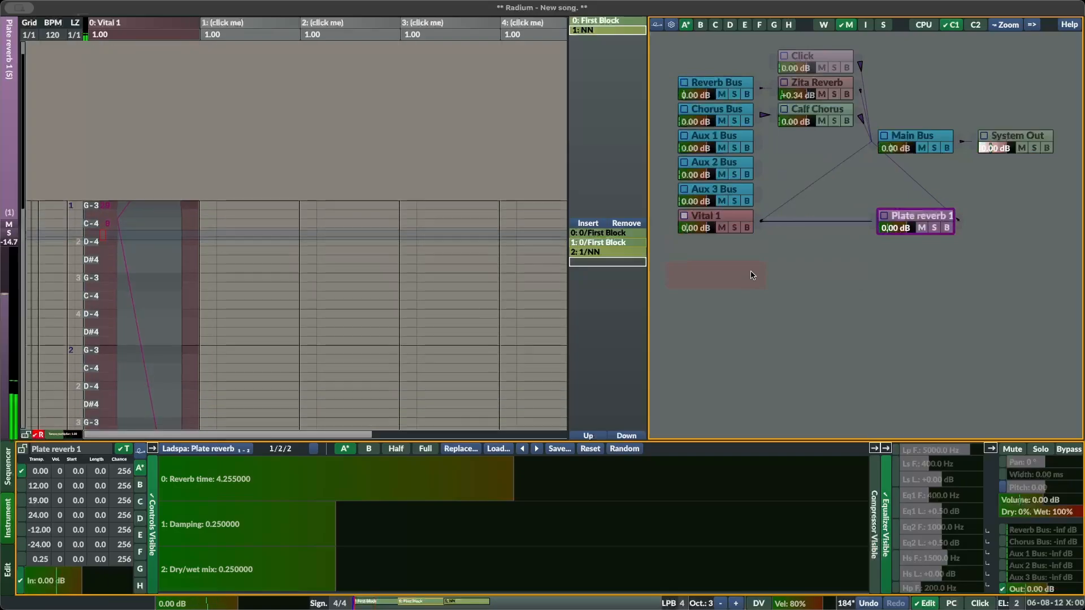